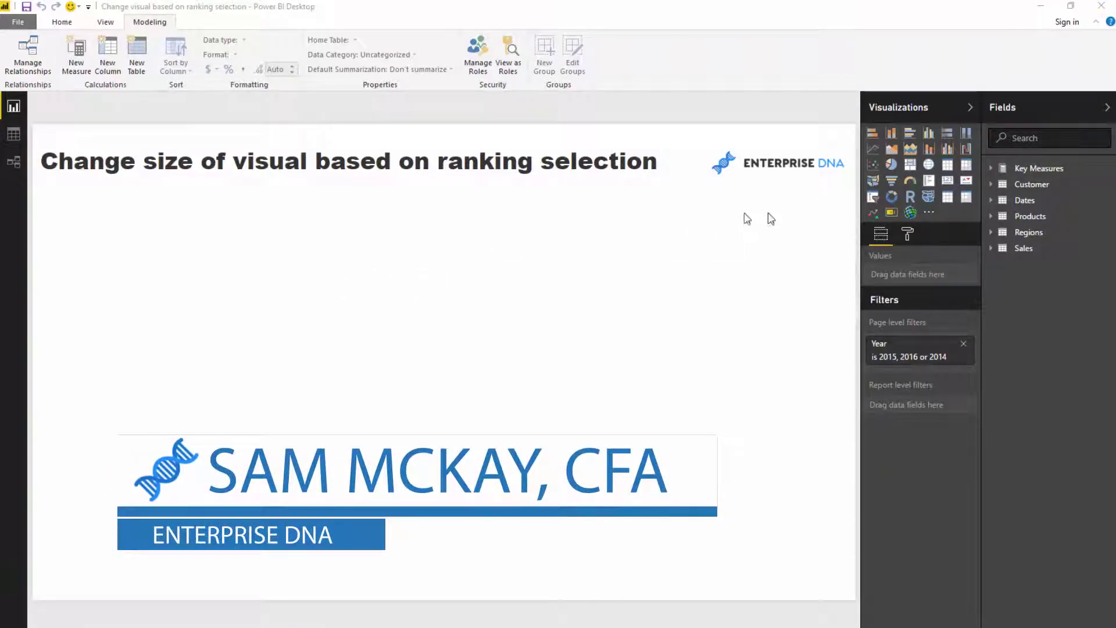
Build a visual of Customer Names with Total Sales from the Customer and Key Measures tables
{"action": "left_click", "coordinate": [992, 168]}
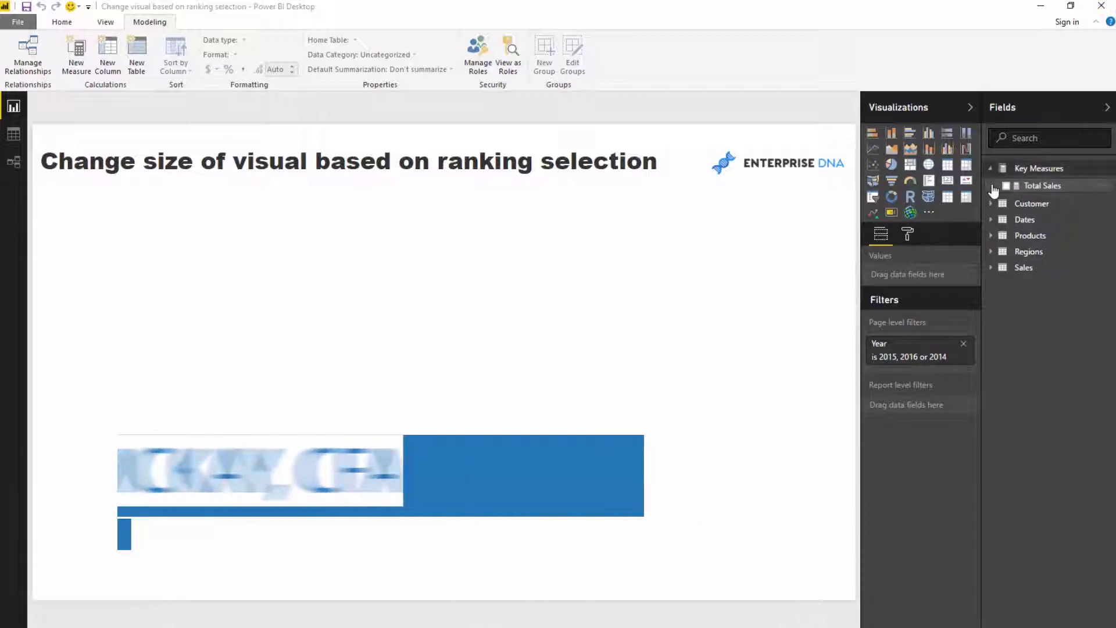
{"action": "left_click", "coordinate": [996, 183]}
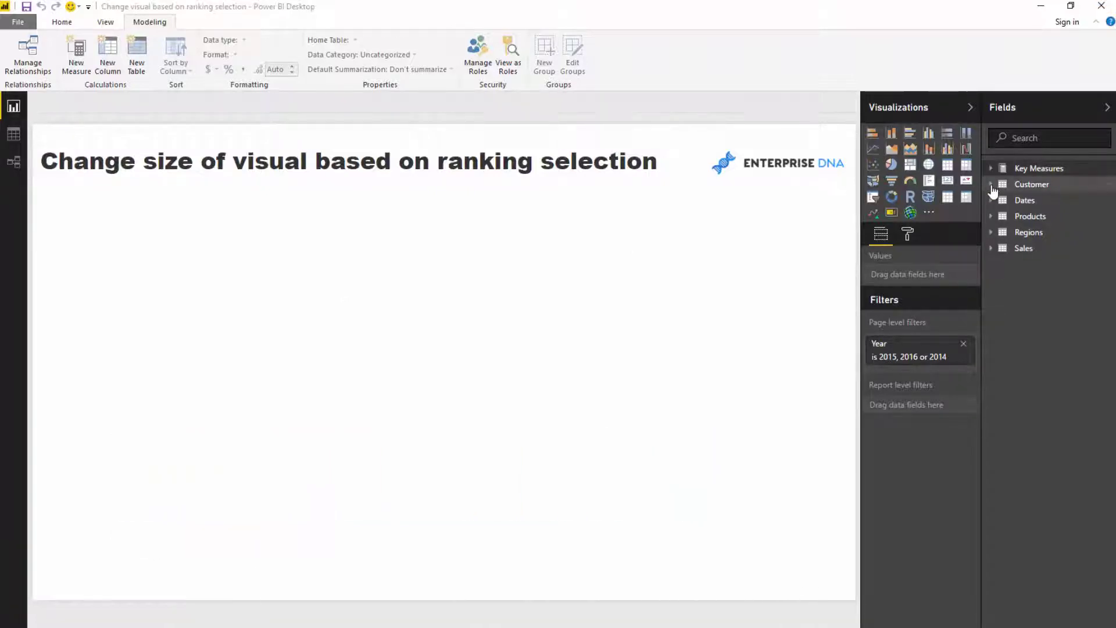
{"action": "left_click", "coordinate": [991, 184]}
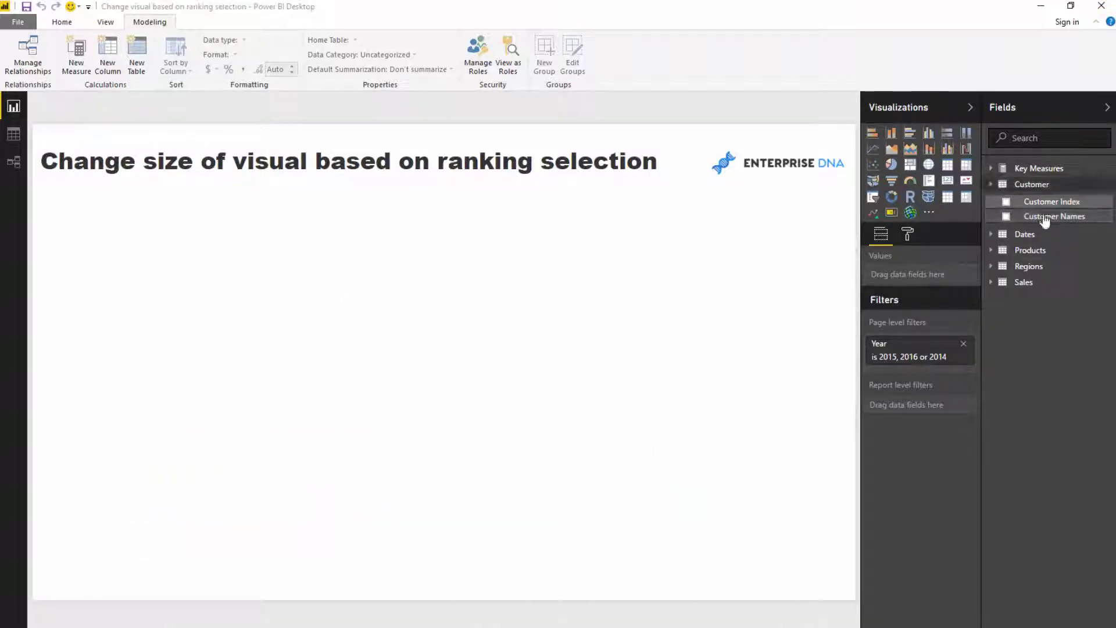
{"action": "left_click_drag", "start_coordinate": [1040, 216], "coordinate": [370, 292]}
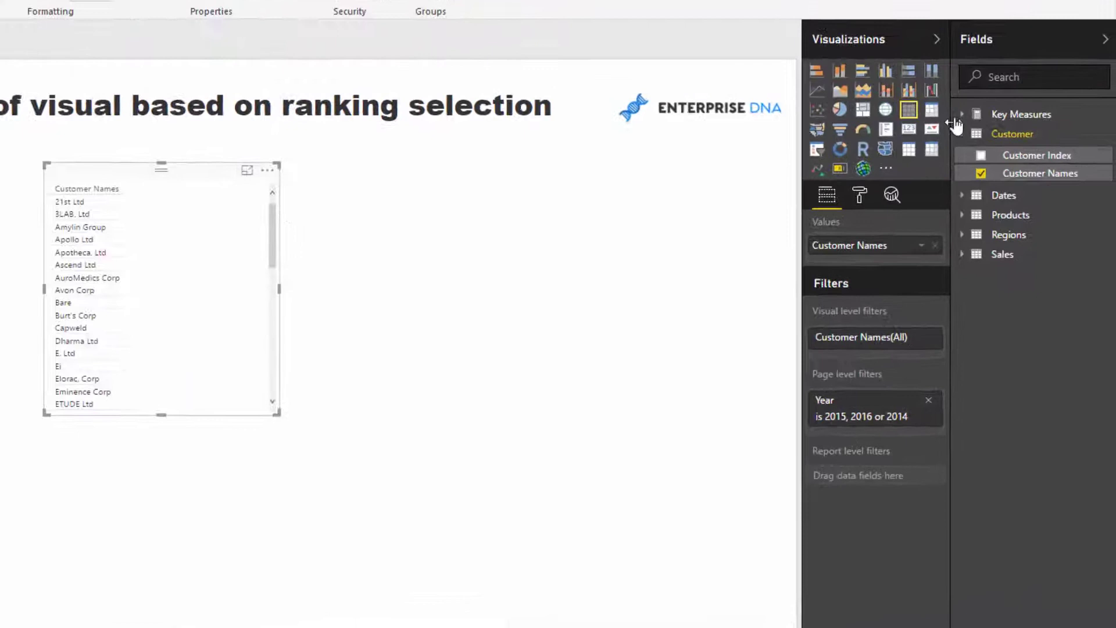
{"action": "left_click", "coordinate": [1023, 168]}
{"action": "left_click_drag", "start_coordinate": [1021, 127], "coordinate": [174, 262]}
Try it as an enlarged bar chart sorted by Total Sales descending, then return it to a table
{"action": "left_click", "coordinate": [806, 59]}
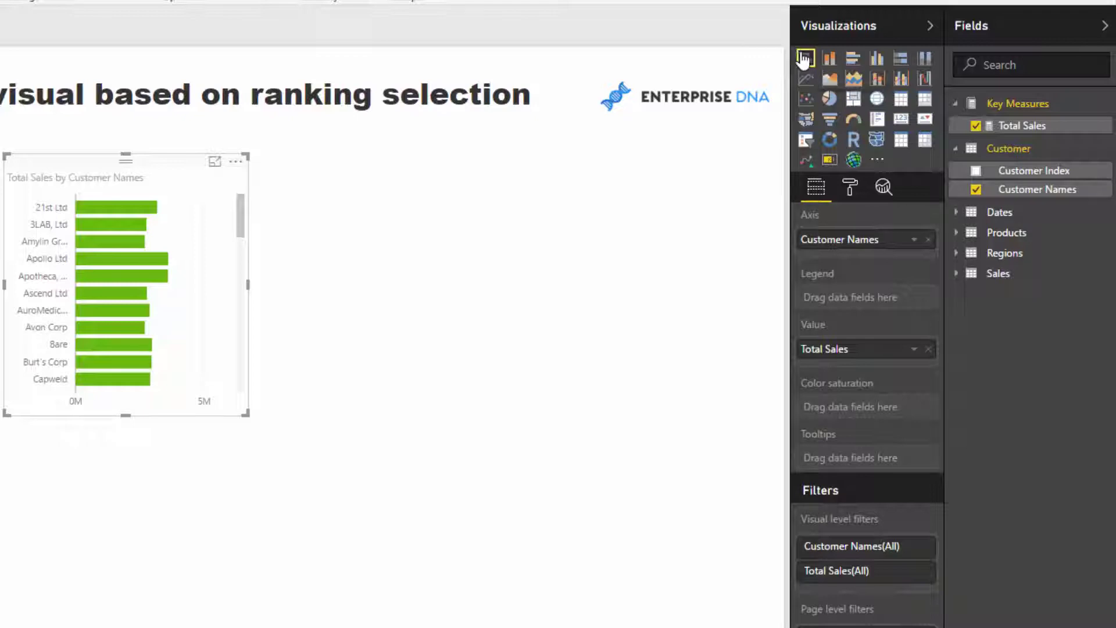
{"action": "left_click_drag", "start_coordinate": [246, 414], "coordinate": [284, 475]}
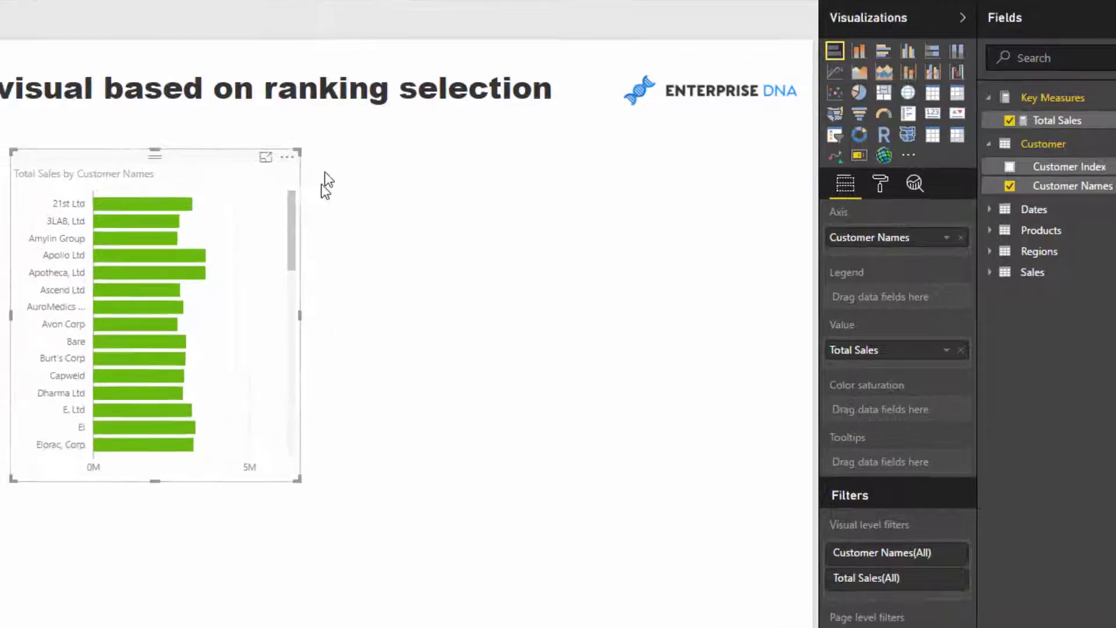
{"action": "left_click", "coordinate": [287, 157]}
{"action": "left_click", "coordinate": [311, 205]}
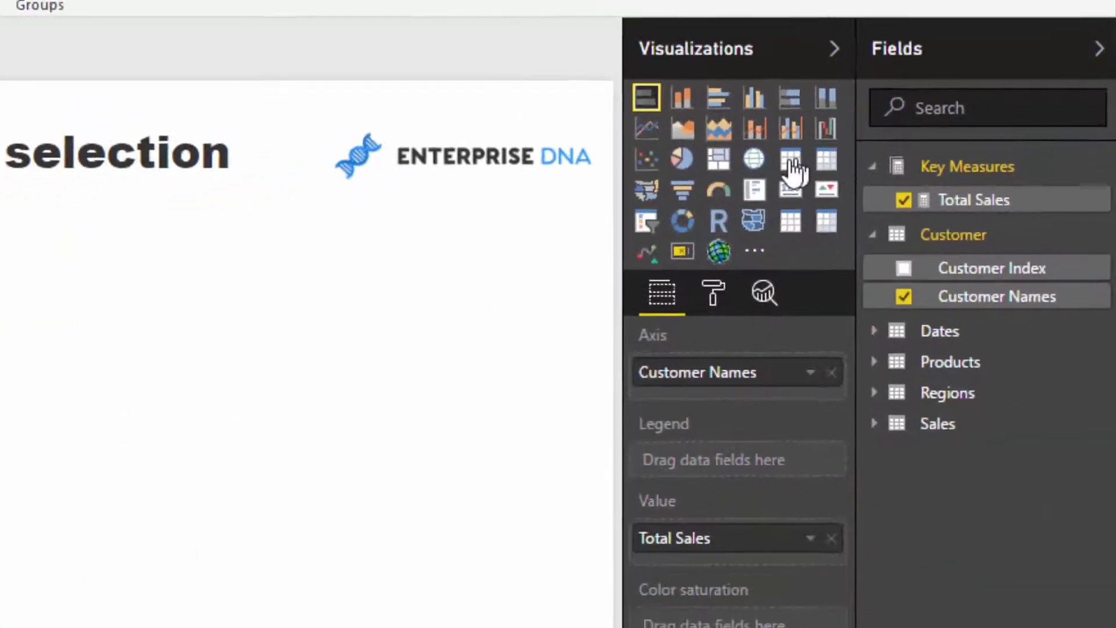
{"action": "left_click", "coordinate": [721, 197]}
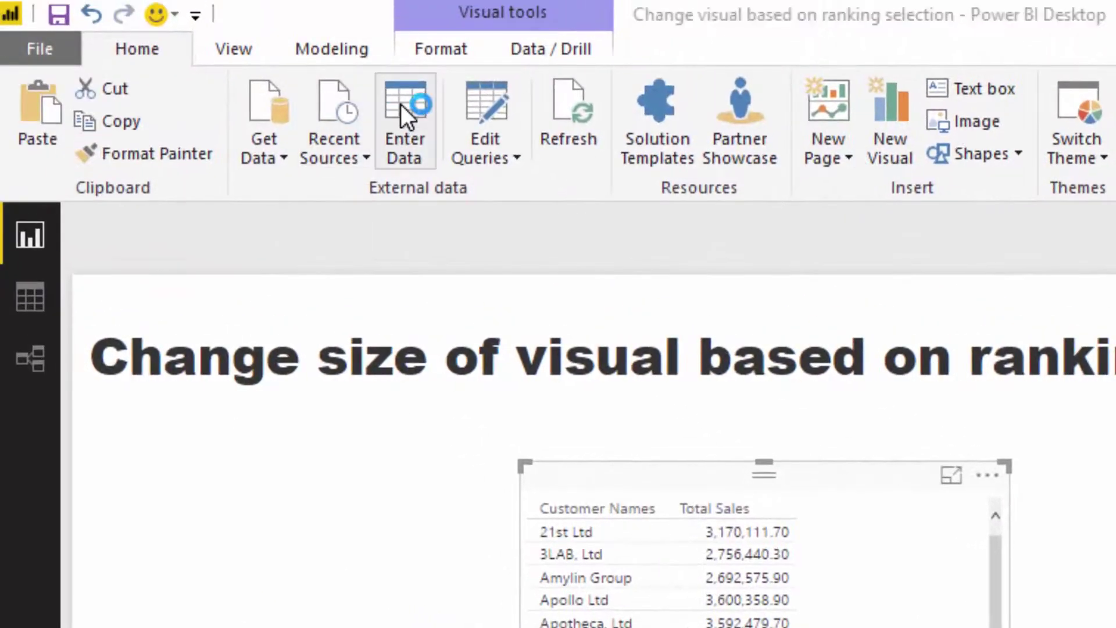
Start an Enter Data table named 'Ranking Selection' and rename its first column to Rank
{"action": "left_click", "coordinate": [400, 104]}
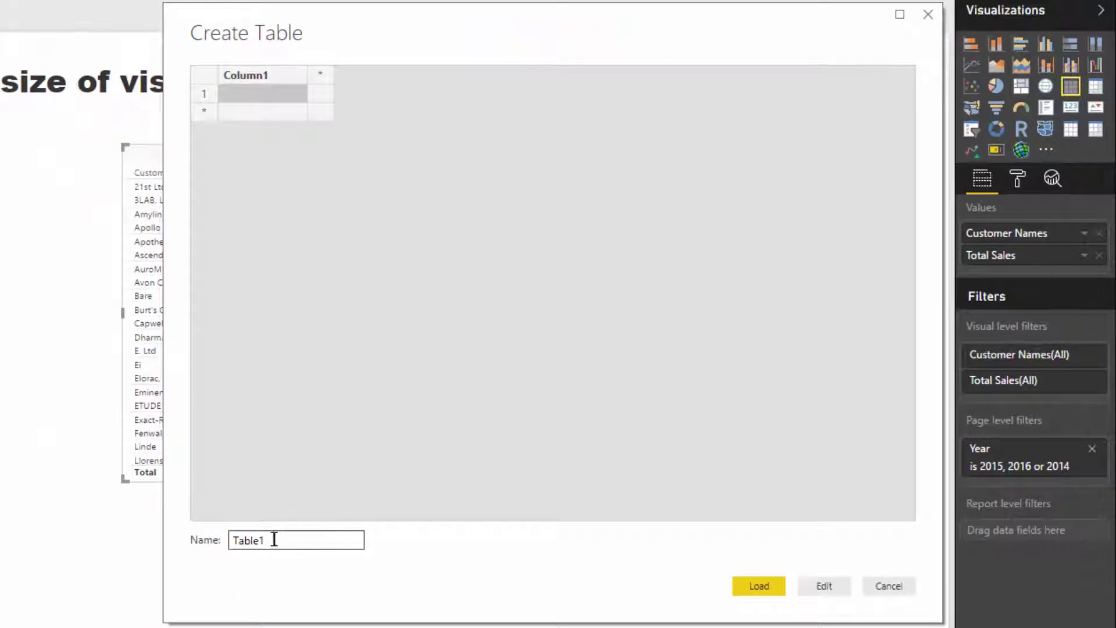
{"action": "left_click", "coordinate": [274, 539]}
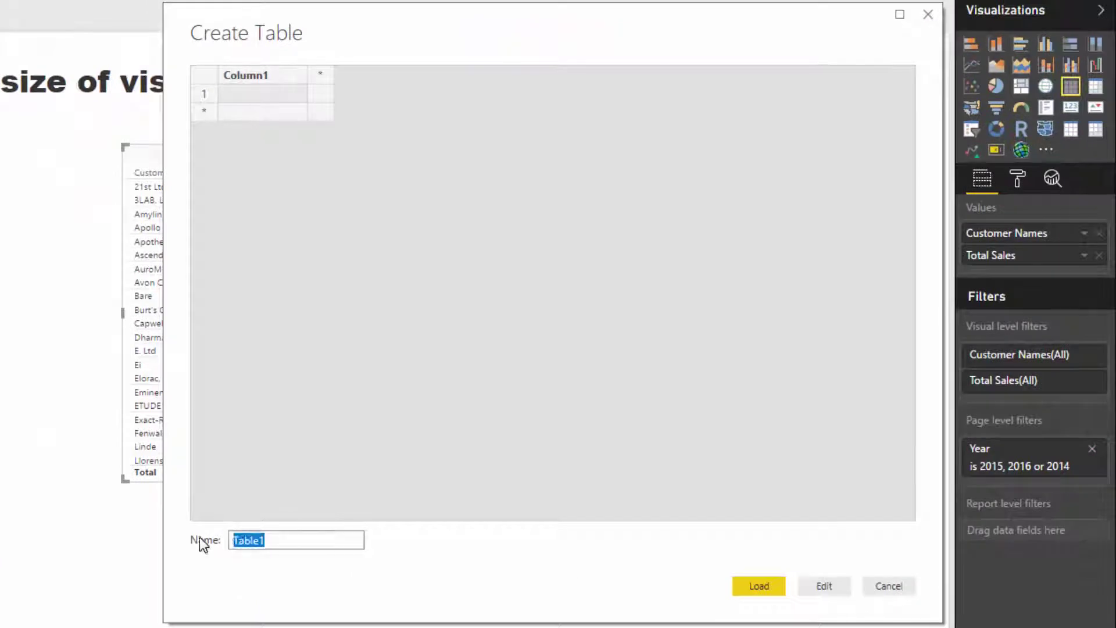
{"action": "type", "text": "Ranking "}
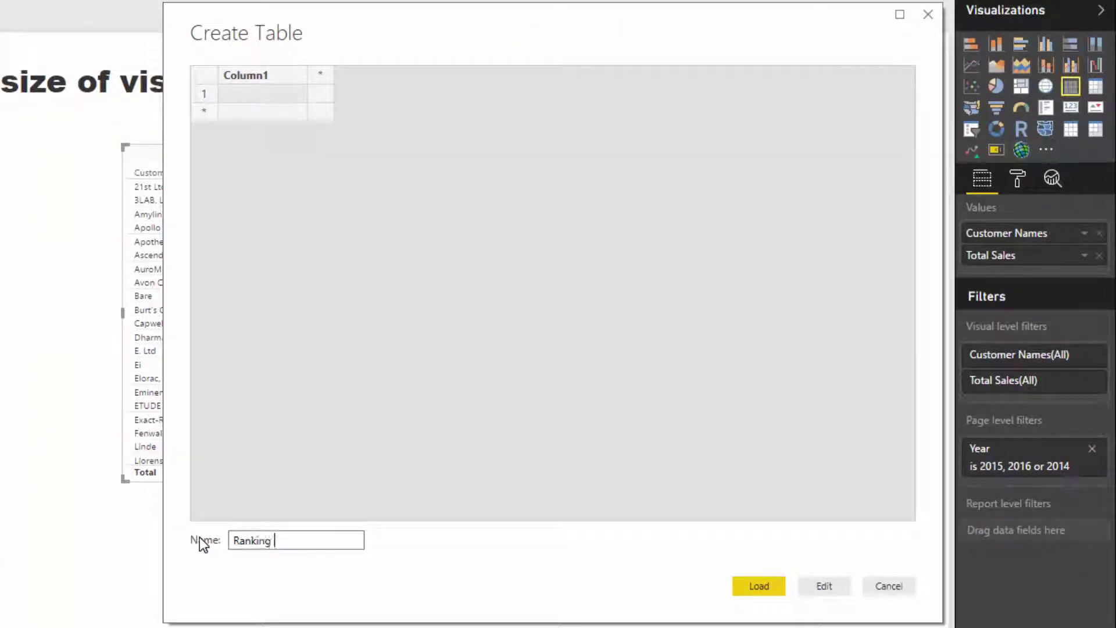
{"action": "type", "text": "Selection"}
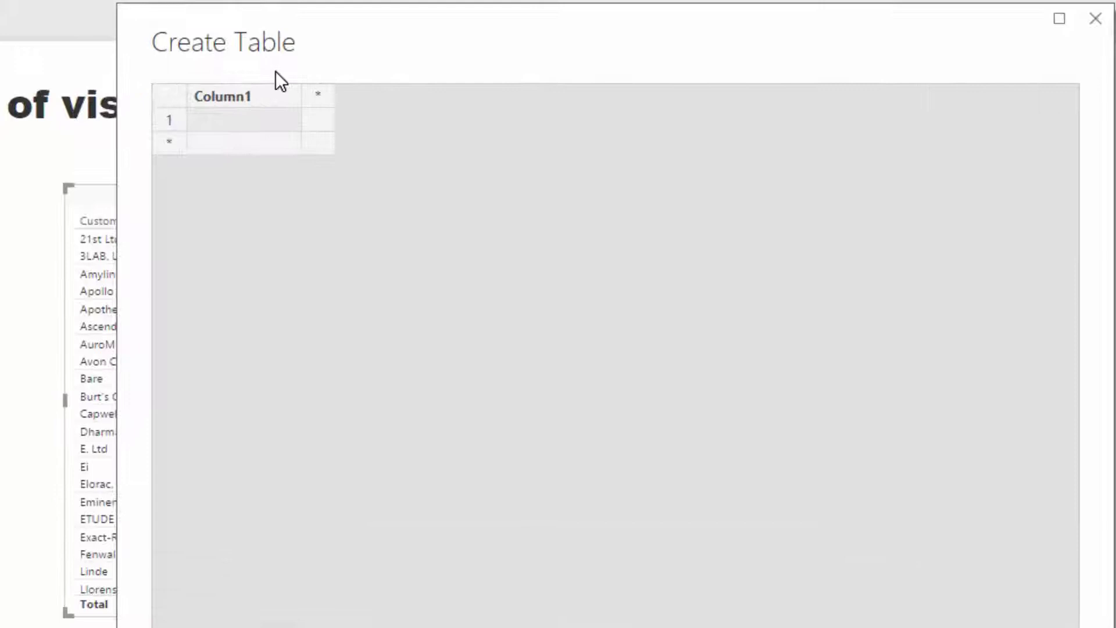
{"action": "double_click", "coordinate": [270, 101]}
{"action": "type", "text": "Rank"}
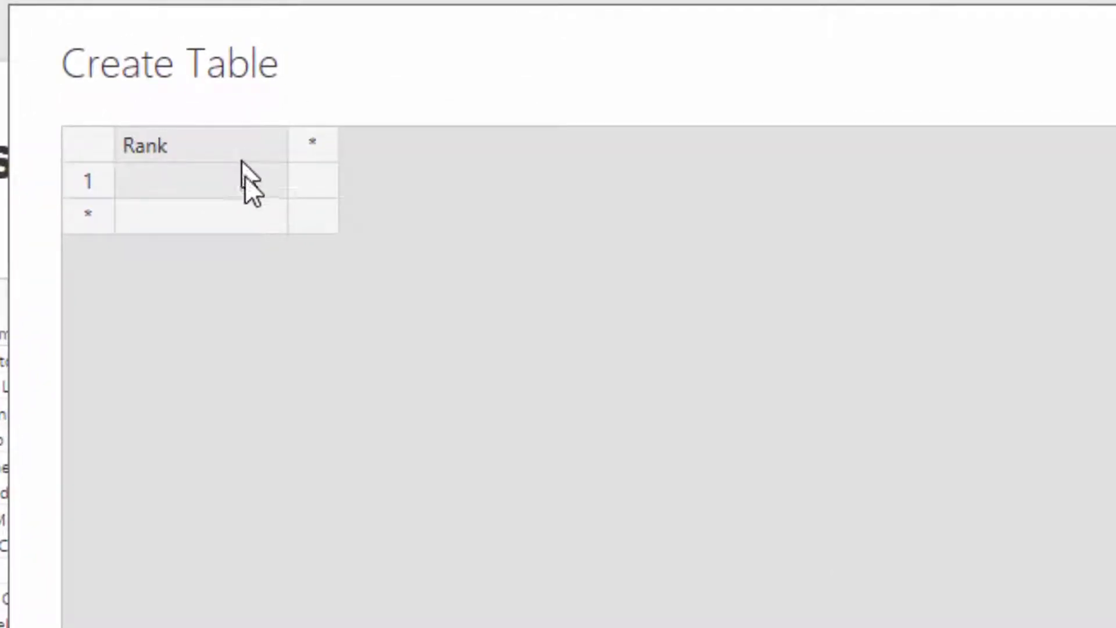
{"action": "left_click", "coordinate": [245, 177]}
Enter the Rank values 3, 5, 10, 15 and 20 as five rows
{"action": "type", "text": "3"}
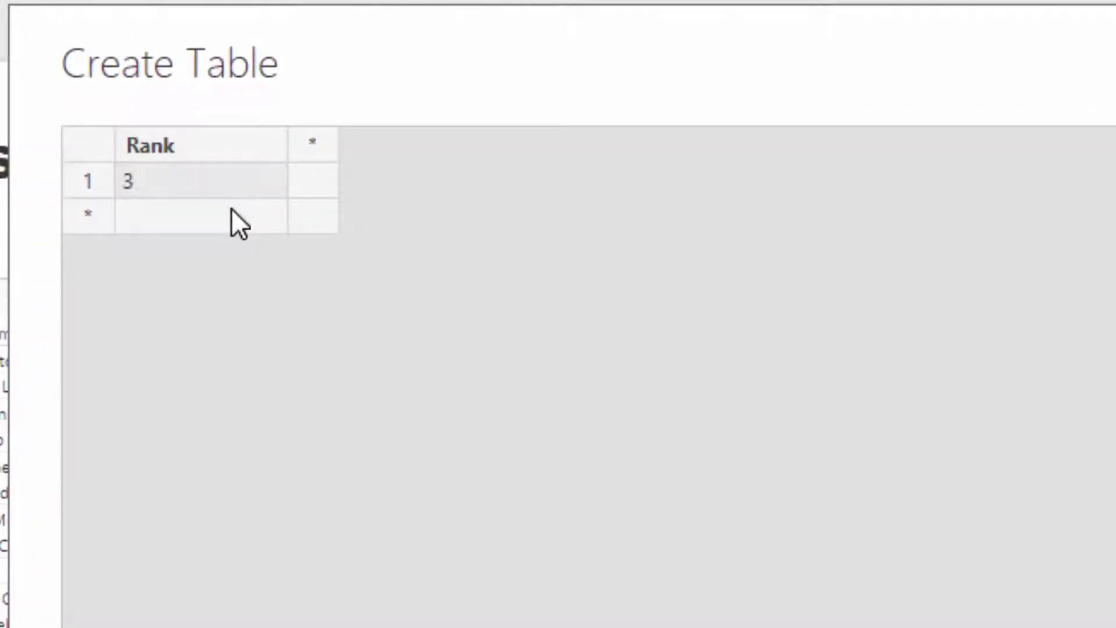
{"action": "left_click", "coordinate": [231, 210]}
{"action": "type", "text": "5"}
{"action": "left_click", "coordinate": [208, 250]}
{"action": "type", "text": "10"}
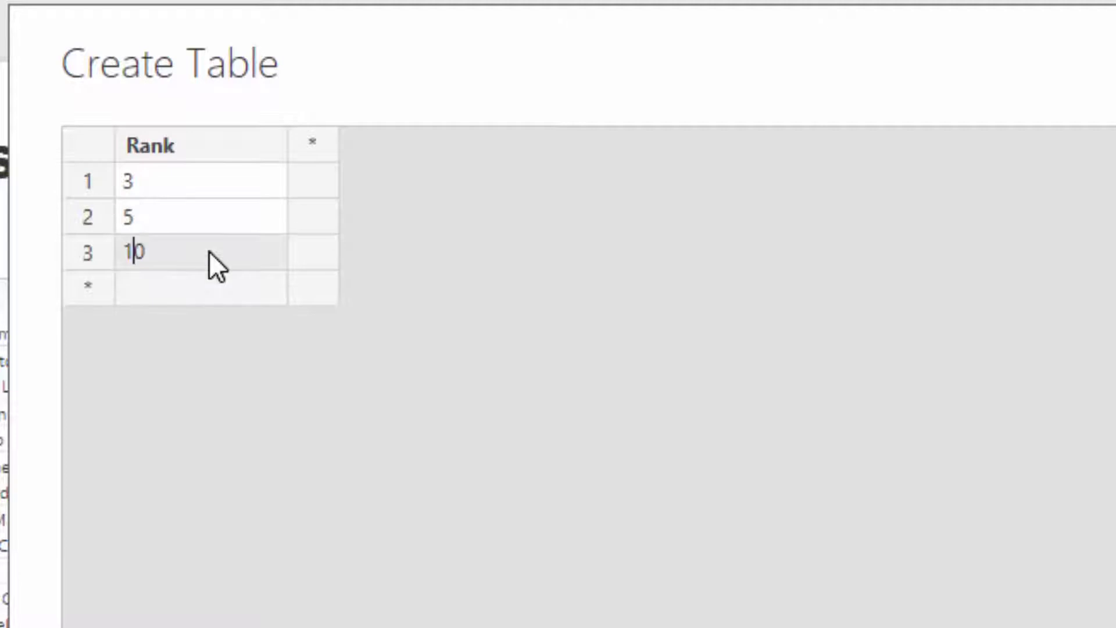
{"action": "left_click", "coordinate": [207, 282]}
{"action": "type", "text": "15"}
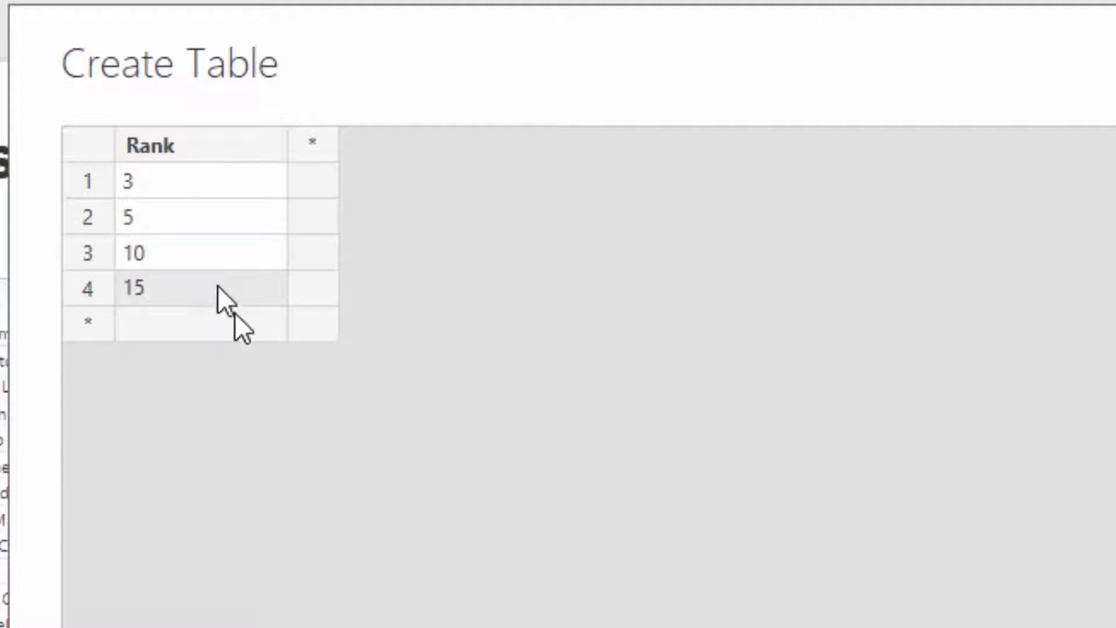
{"action": "left_click", "coordinate": [237, 322]}
{"action": "type", "text": "20"}
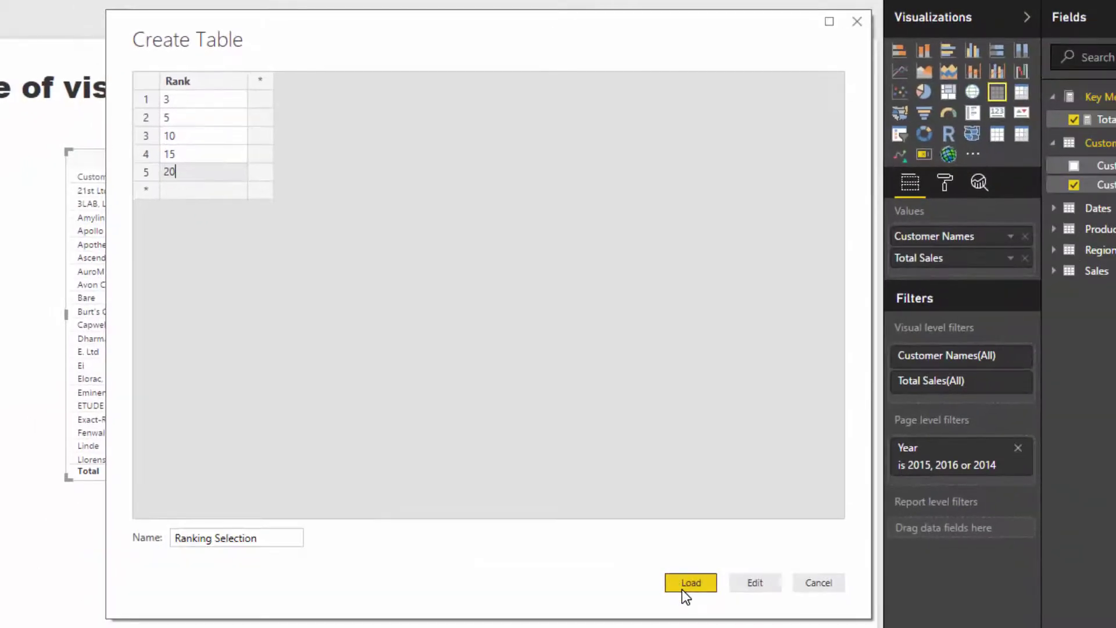
Load Ranking Selection, place it near the other tables in the model view, then return to the report
{"action": "left_click", "coordinate": [690, 582]}
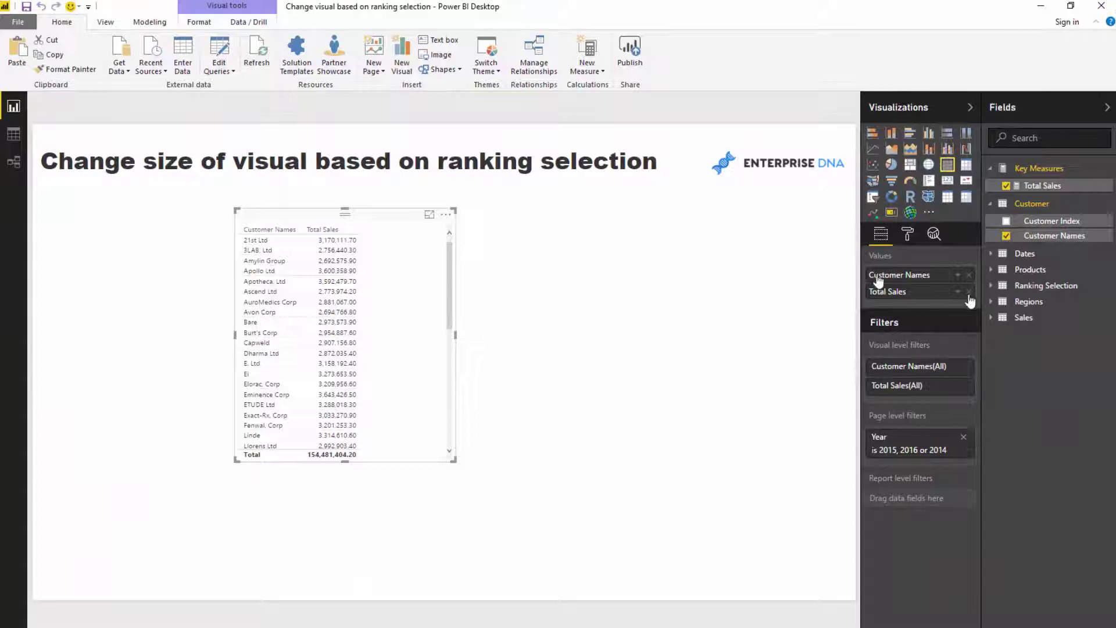
{"action": "left_click", "coordinate": [14, 162]}
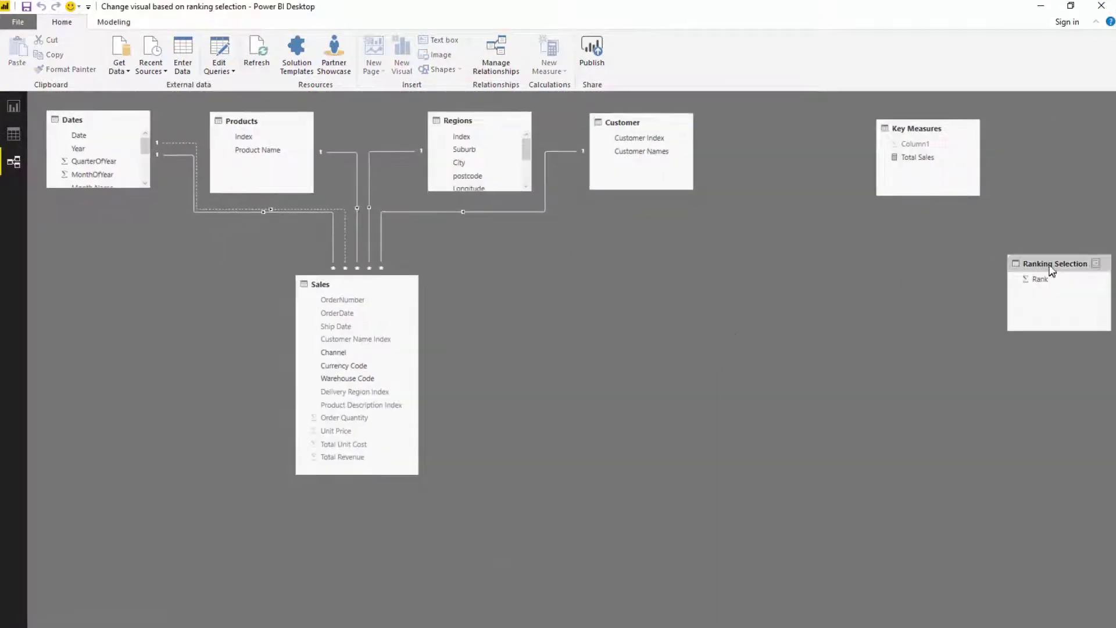
{"action": "left_click_drag", "start_coordinate": [1053, 271], "coordinate": [575, 272]}
{"action": "left_click", "coordinate": [14, 106]}
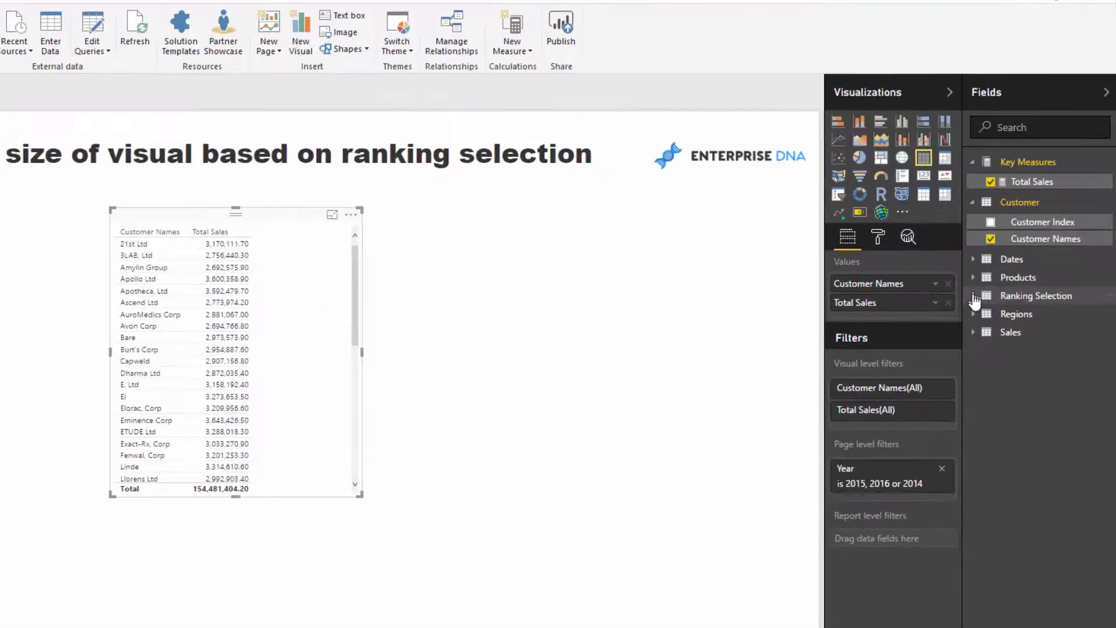
Add Ranking Selection's Rank field as a compact checkbox-list slicer on the page
{"action": "left_click", "coordinate": [1038, 285]}
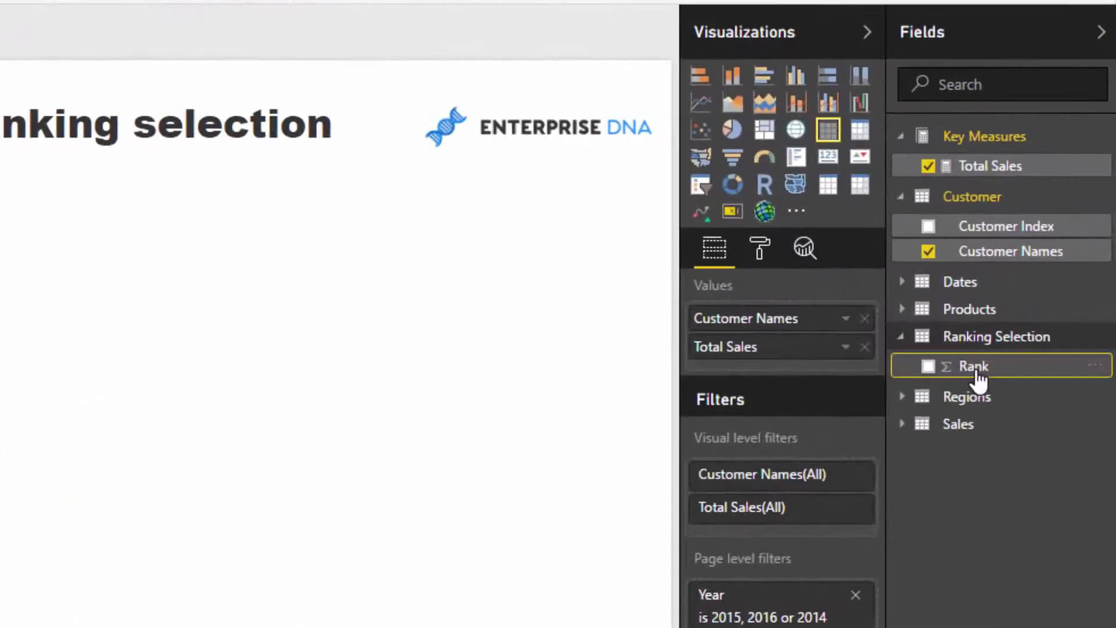
{"action": "left_click_drag", "start_coordinate": [978, 378], "coordinate": [169, 249]}
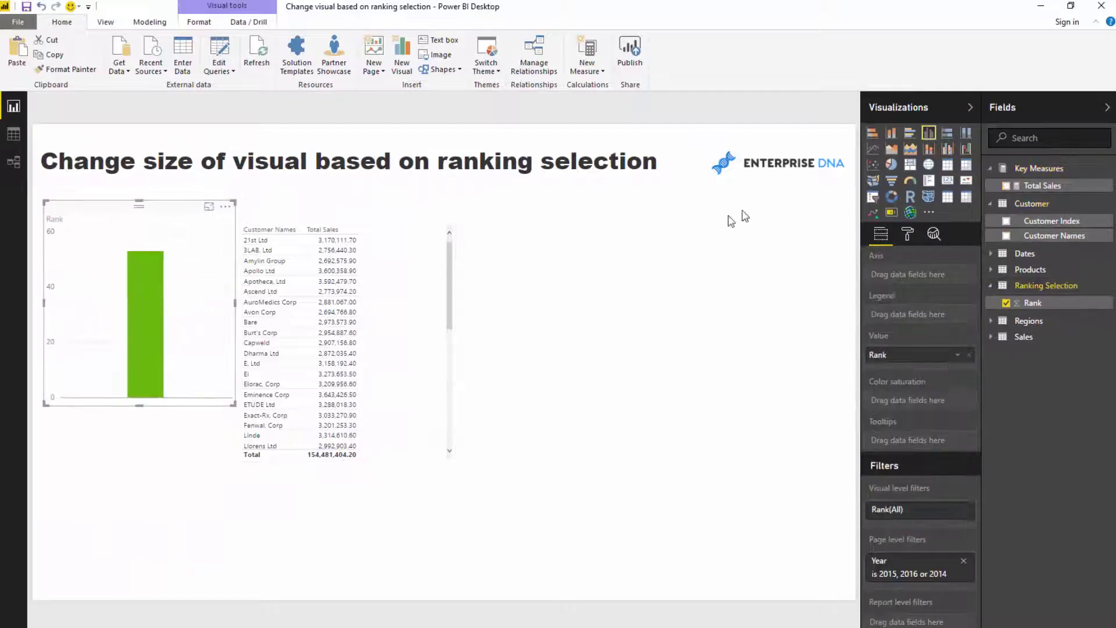
{"action": "left_click", "coordinate": [873, 196]}
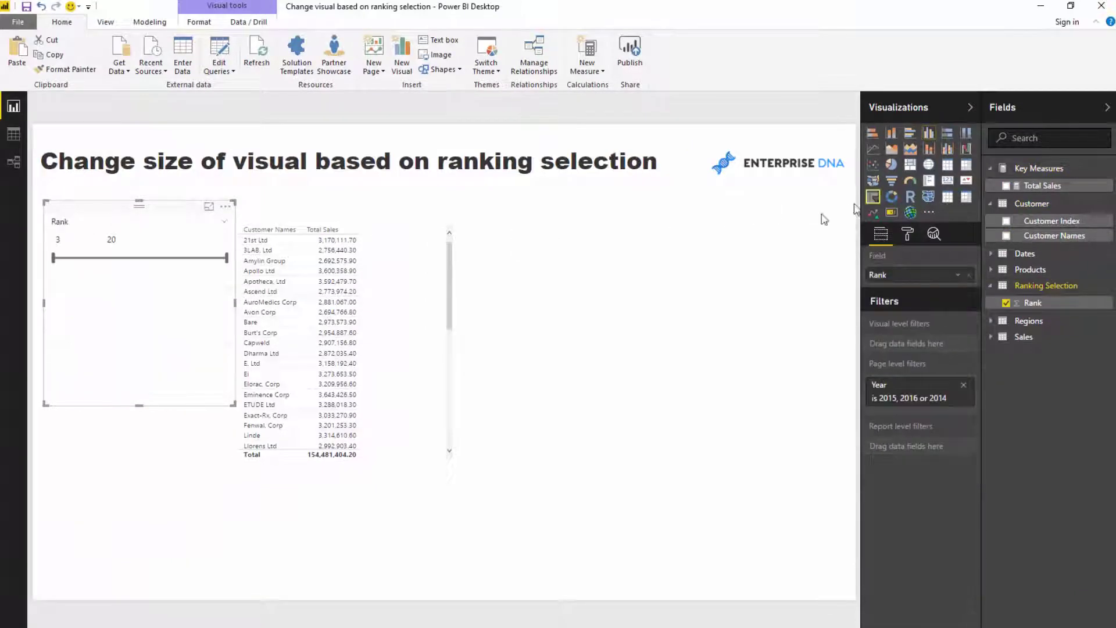
{"action": "left_click", "coordinate": [224, 222]}
{"action": "left_click", "coordinate": [247, 290]}
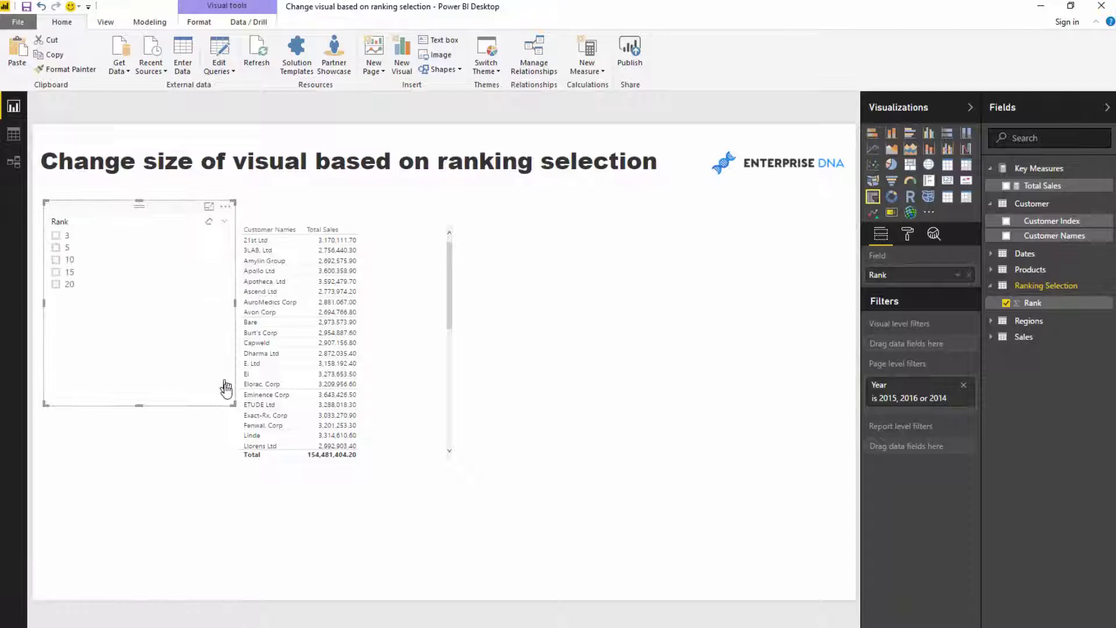
{"action": "left_click_drag", "start_coordinate": [234, 405], "coordinate": [144, 321]}
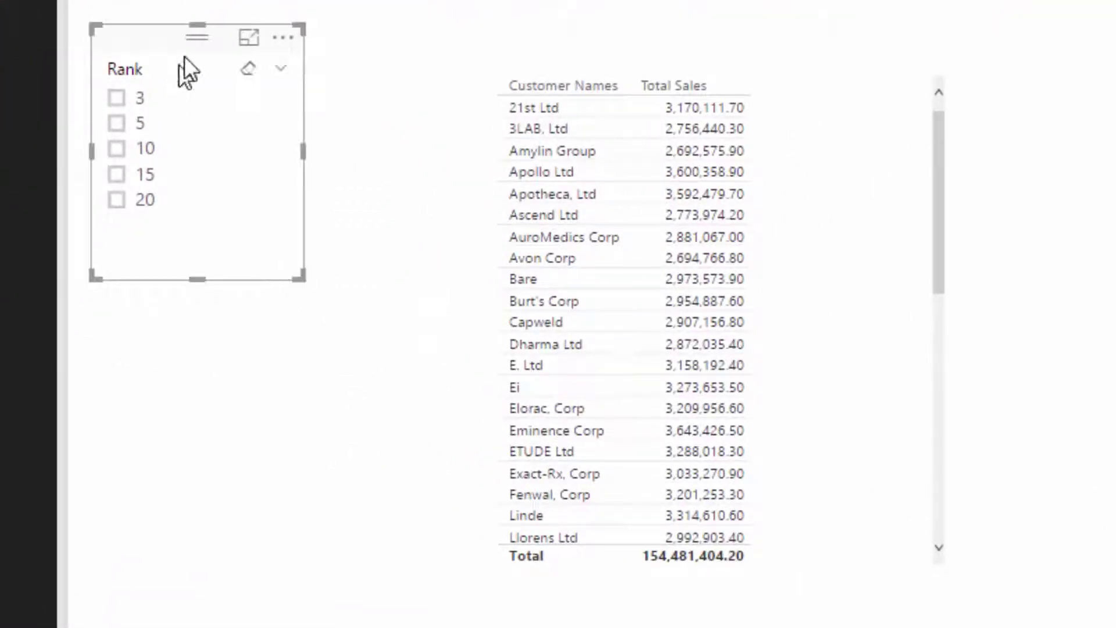
{"action": "left_click_drag", "start_coordinate": [195, 38], "coordinate": [252, 51]}
Try ranks 10 and 15 in the slicer, finishing with 5 selected
{"action": "left_click", "coordinate": [175, 160]}
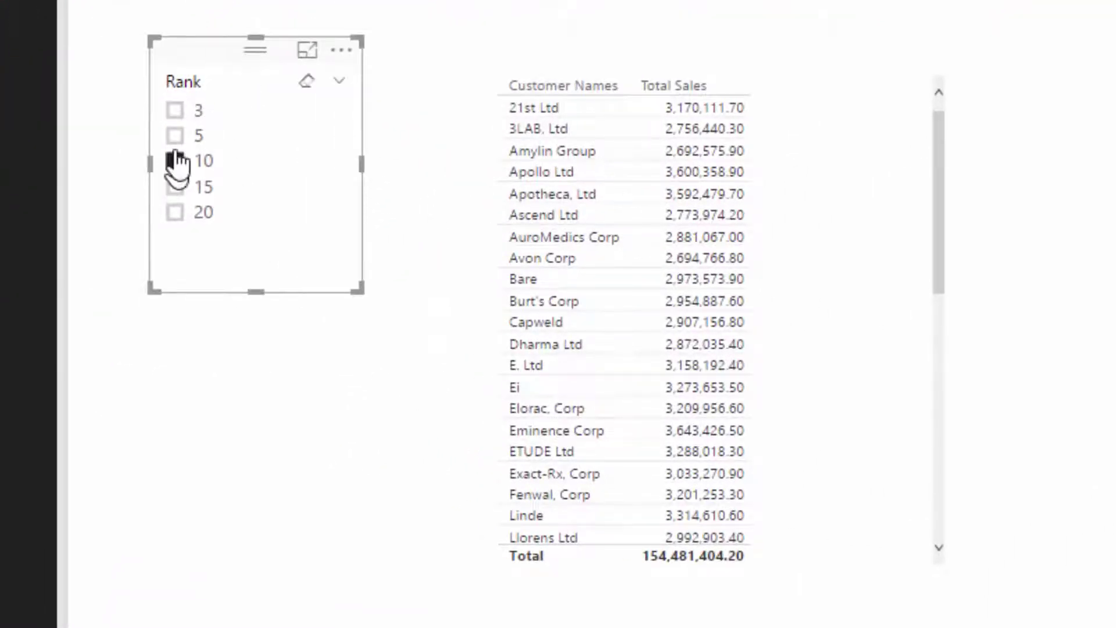
{"action": "left_click", "coordinate": [175, 135]}
{"action": "left_click", "coordinate": [175, 161]}
{"action": "left_click", "coordinate": [175, 187]}
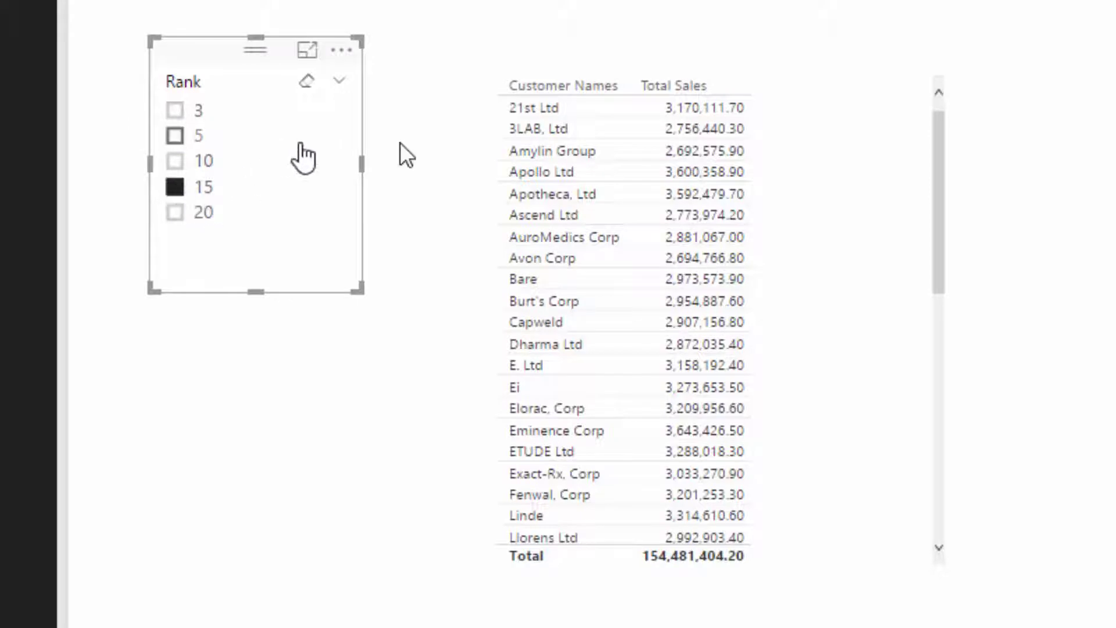
{"action": "left_click", "coordinate": [176, 160]}
{"action": "left_click", "coordinate": [176, 135]}
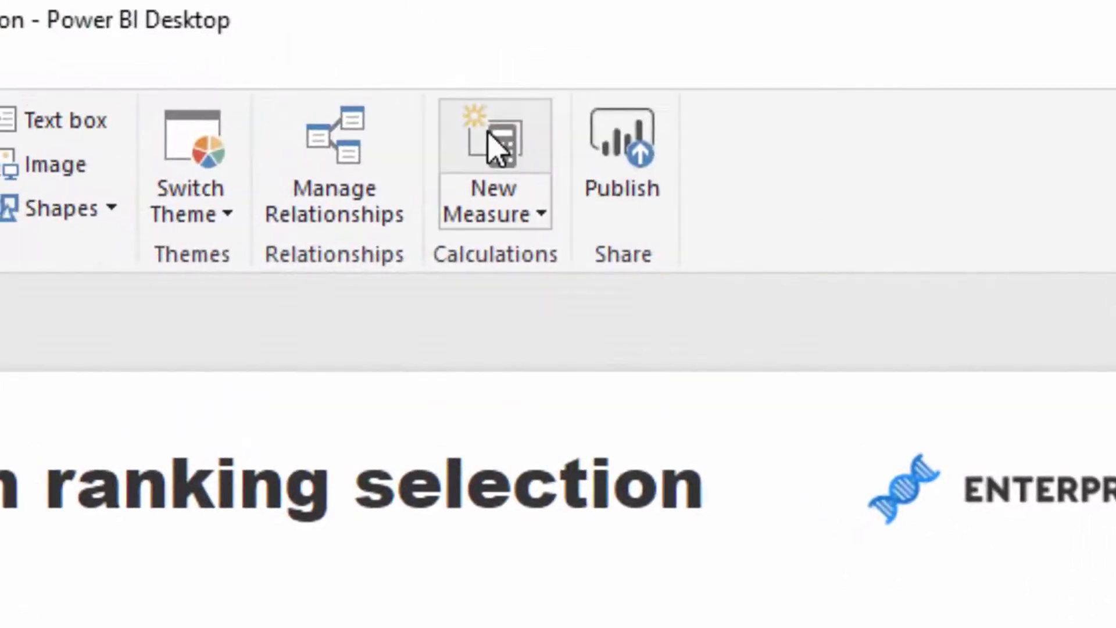
Start a Rank Select measure with IF( HASONEVALUE( 'Ranking Selection'[Rank] )
{"action": "left_click", "coordinate": [496, 143]}
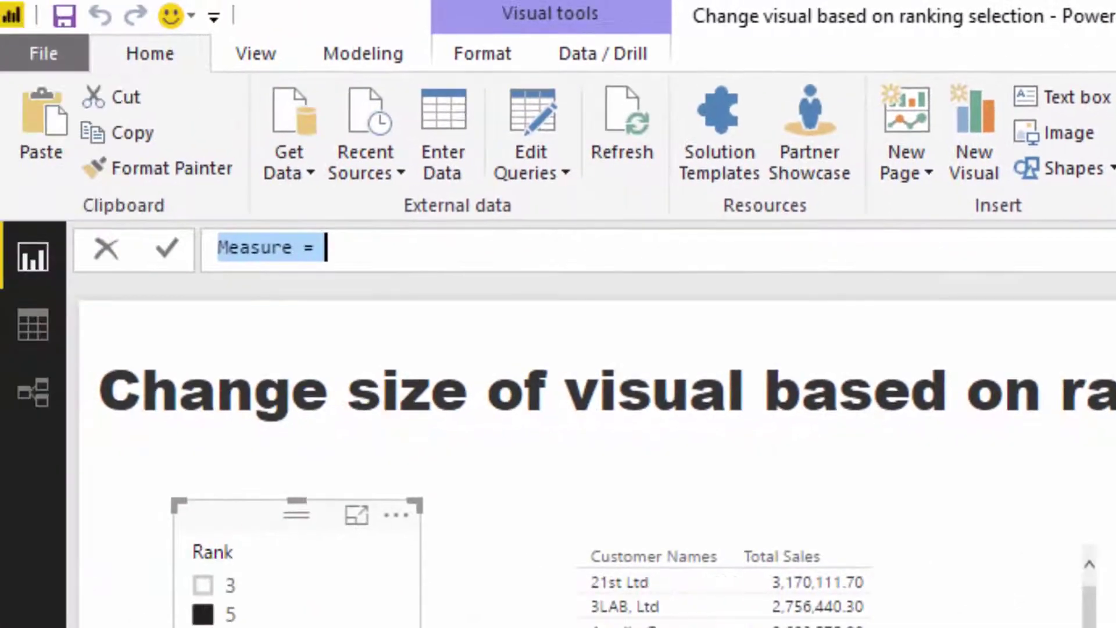
{"action": "type", "text": "Rank Select"}
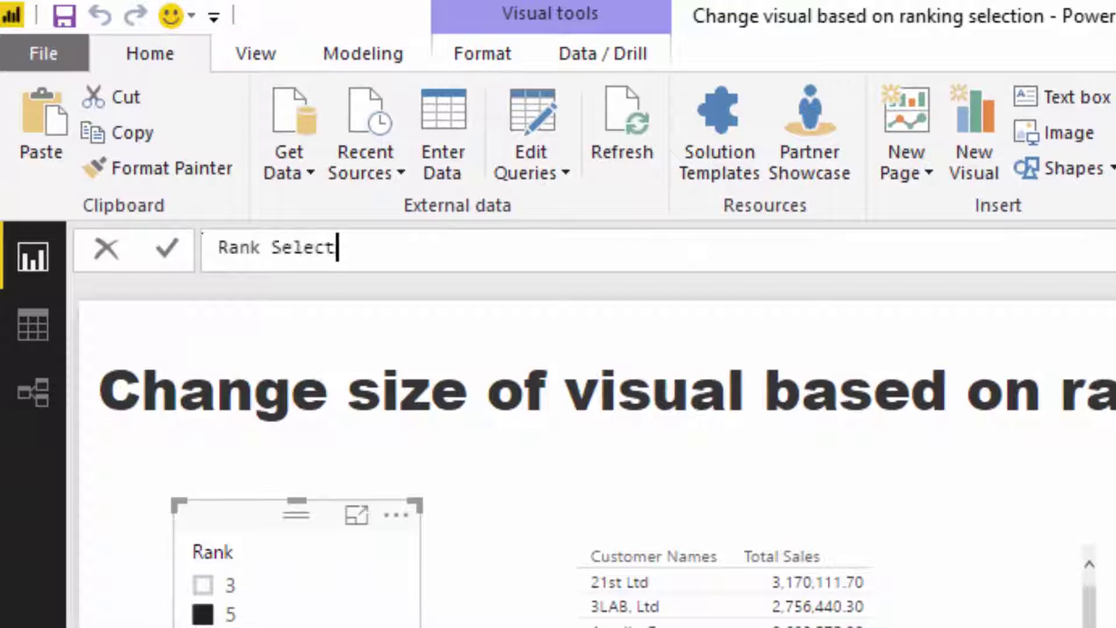
{"action": "type", "text": " = IF( HAS"}
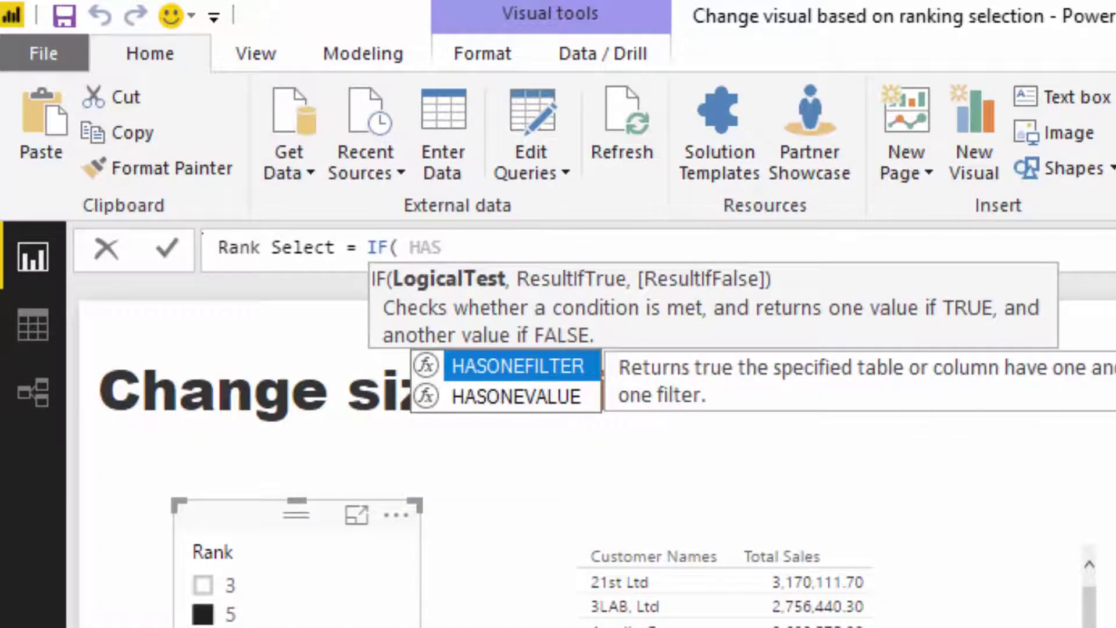
{"action": "key", "text": "Down"}
{"action": "key", "text": "Tab"}
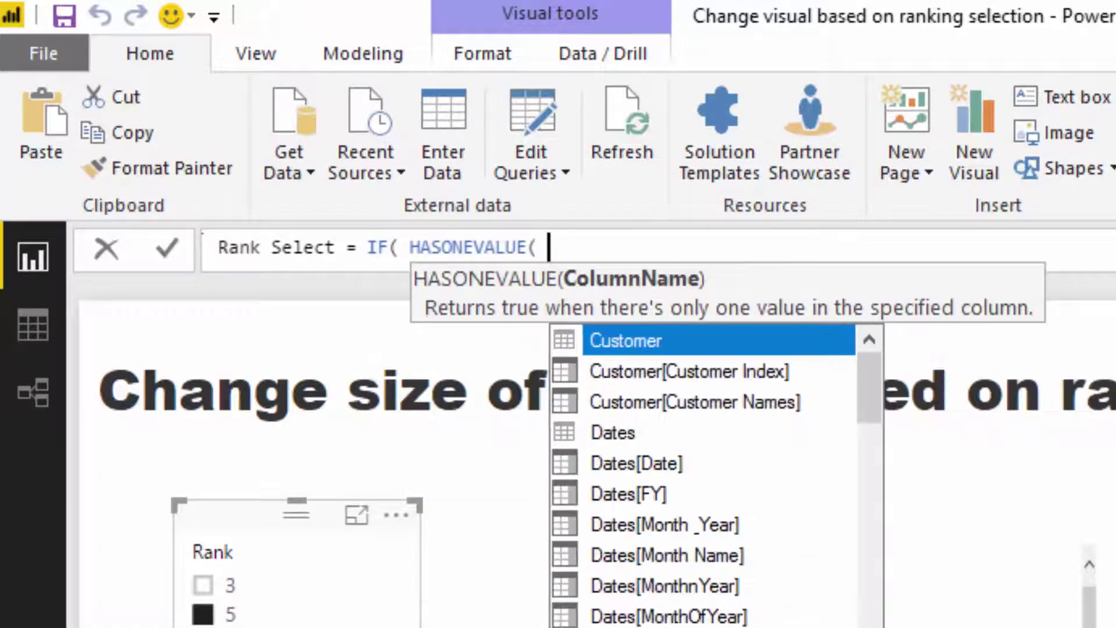
{"action": "type", "text": "Rank"}
{"action": "key", "text": "Down"}
{"action": "key", "text": "Tab"}
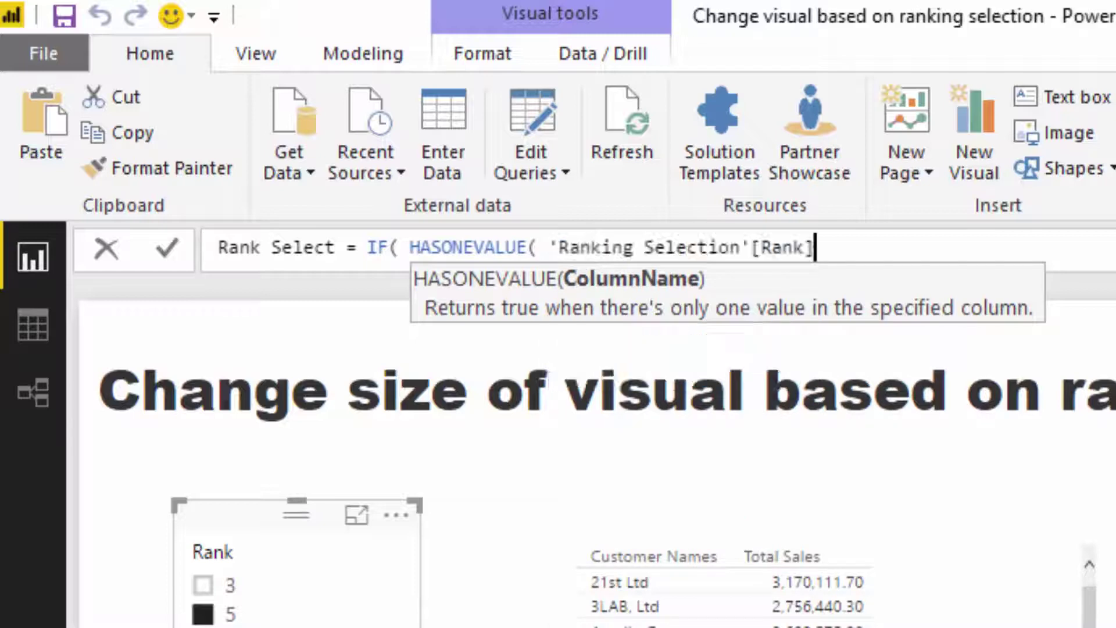
Complete it with VALUES( 'Ranking Selection'[Rank] ) and a fallback of 1000, then commit
{"action": "type", "text": "), VALU"}
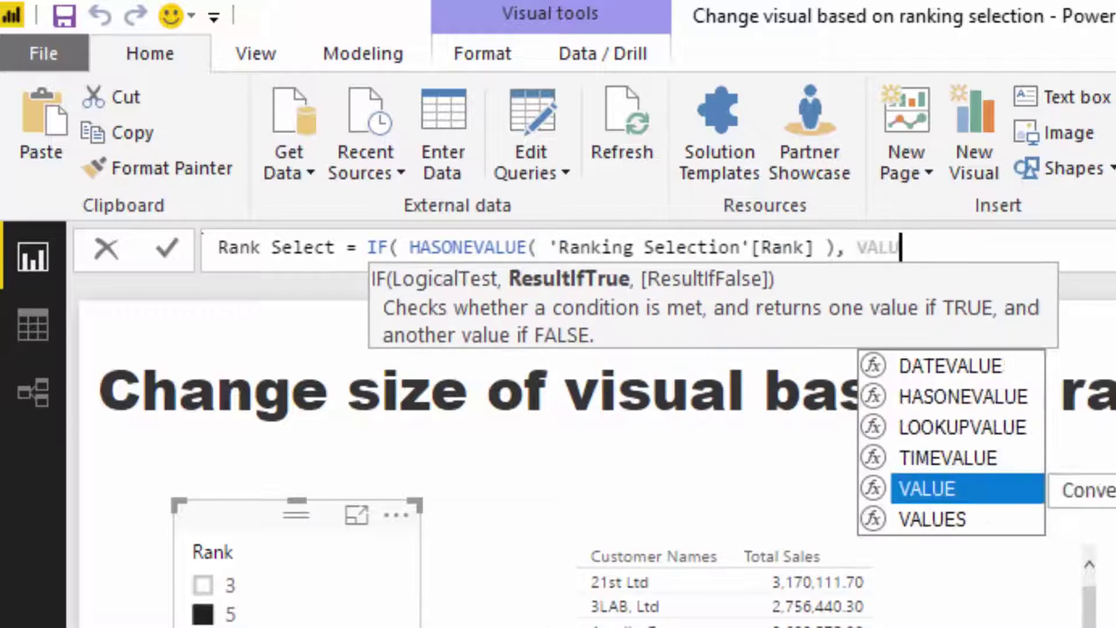
{"action": "type", "text": "ES( 'Rank"}
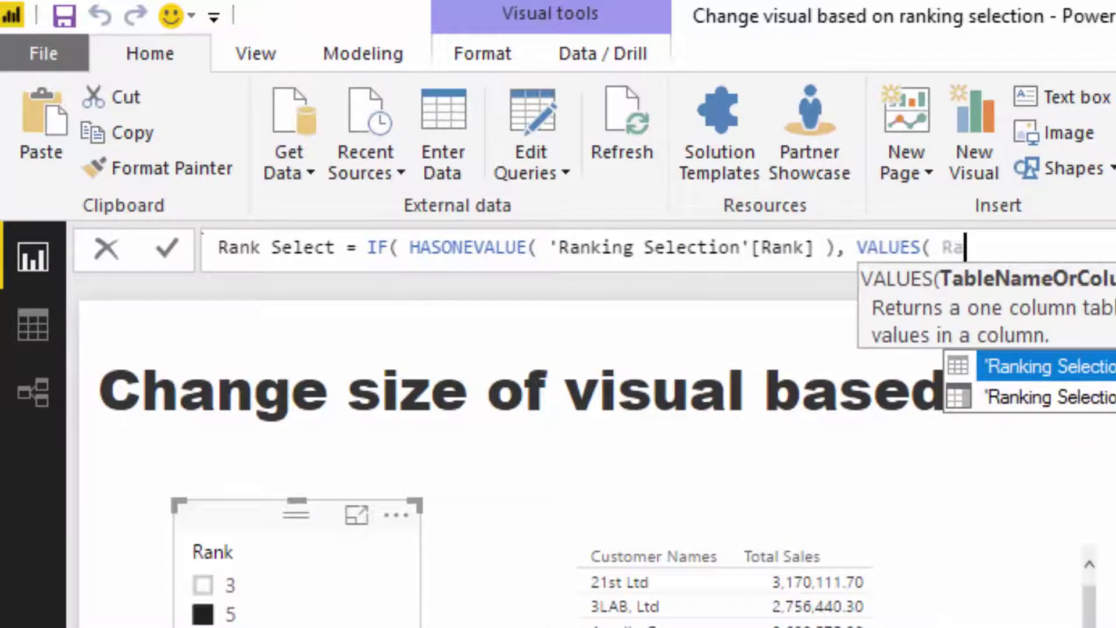
{"action": "key", "text": "Down"}
{"action": "key", "text": "Tab"}
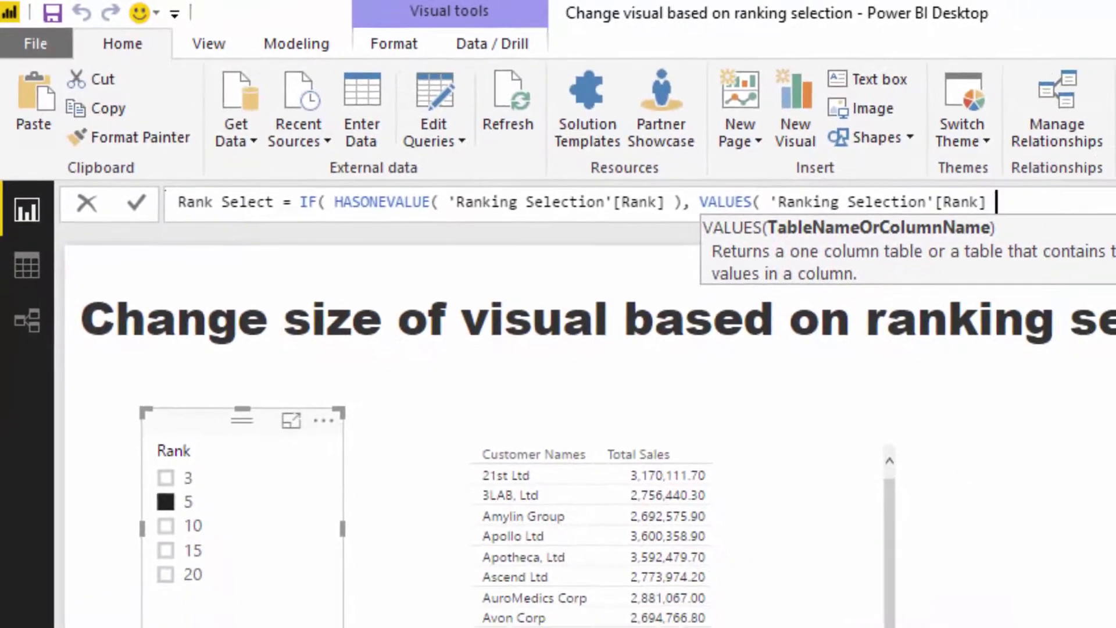
{"action": "type", "text": "), "}
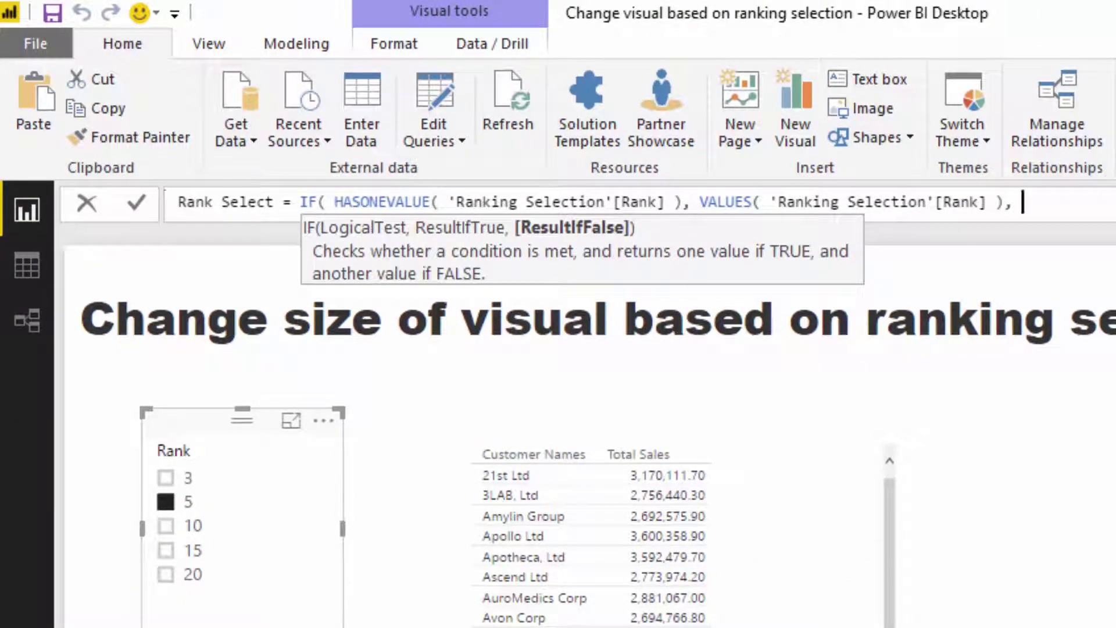
{"action": "type", "text": "50 )"}
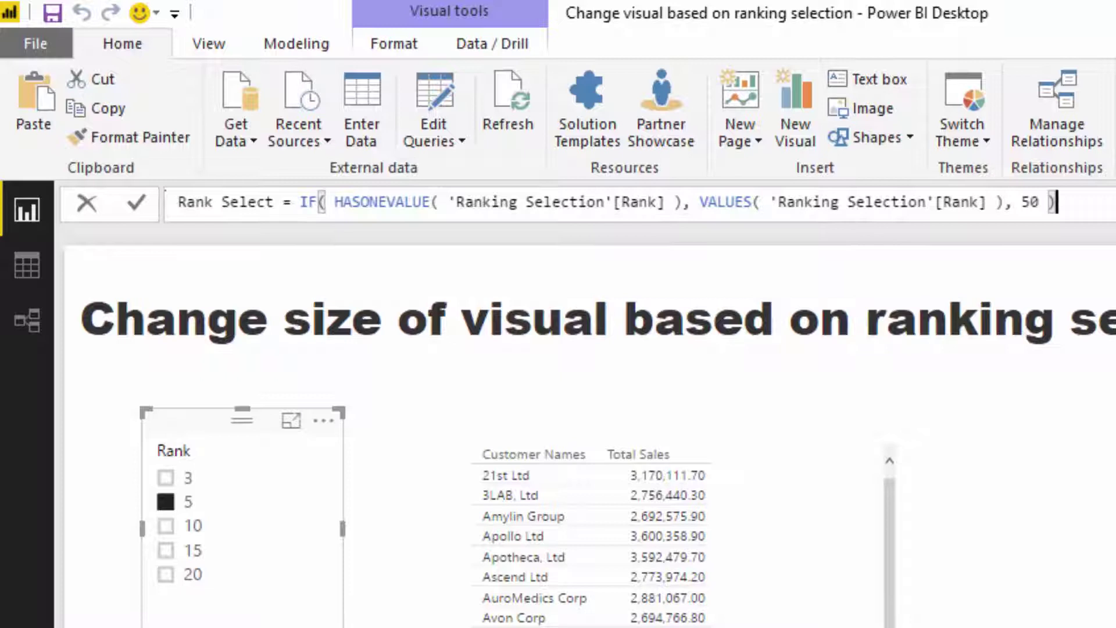
{"action": "left_click", "coordinate": [1040, 201]}
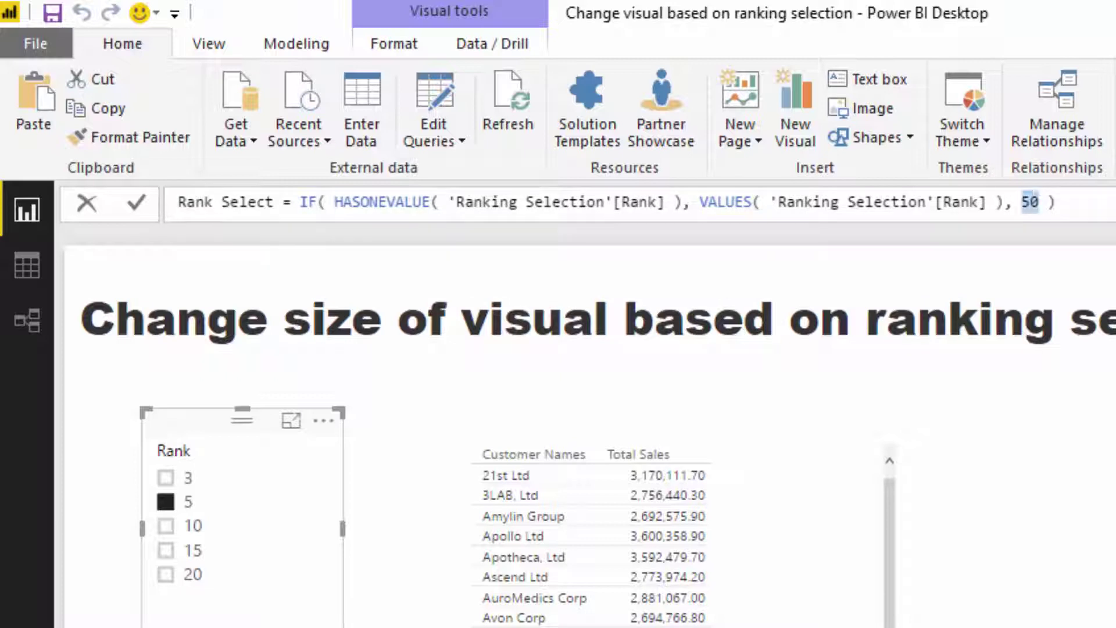
{"action": "type", "text": "100"}
{"action": "key", "text": "Return"}
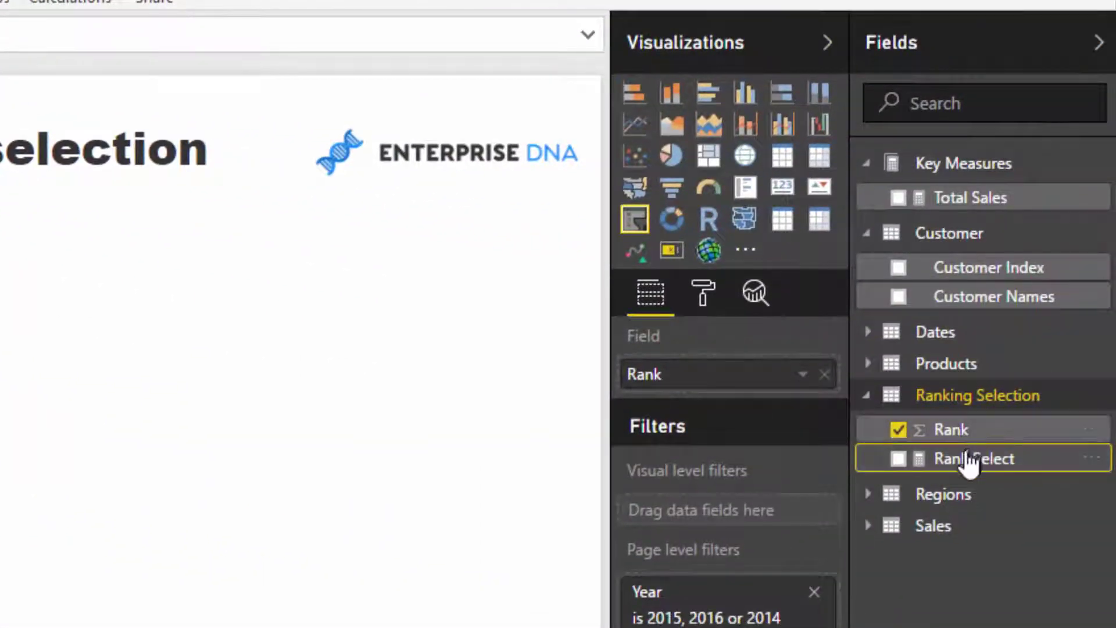
Show Rank Select as a card and test slicer ranks 10, 15, 20, none (1000), ending on 10
{"action": "left_click_drag", "start_coordinate": [970, 459], "coordinate": [285, 337]}
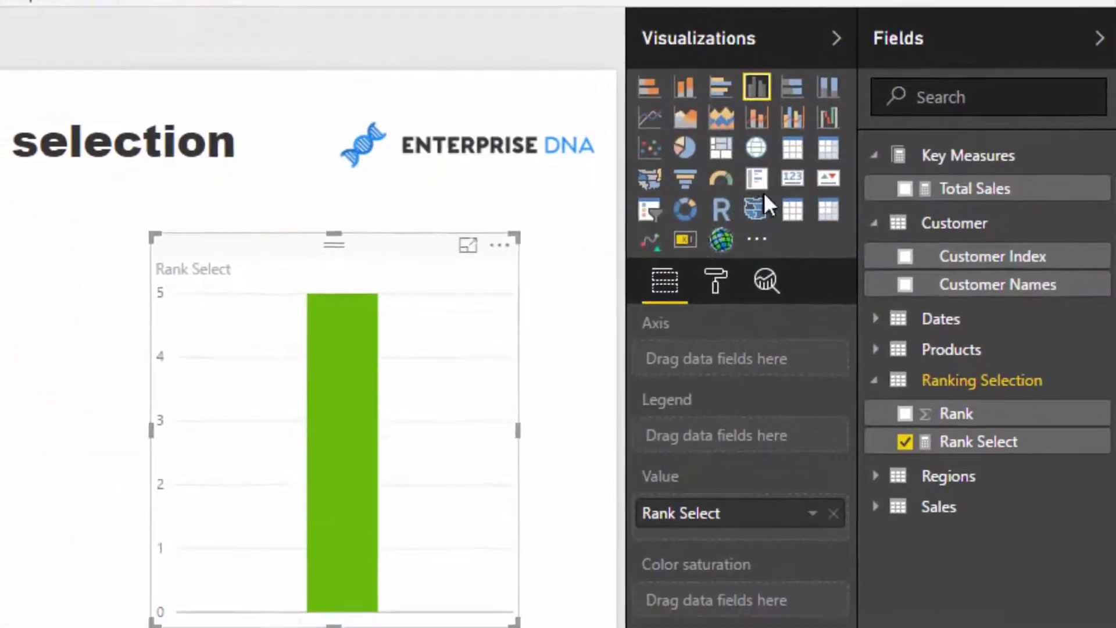
{"action": "left_click", "coordinate": [782, 186]}
{"action": "left_click", "coordinate": [72, 194]}
{"action": "left_click", "coordinate": [71, 211]}
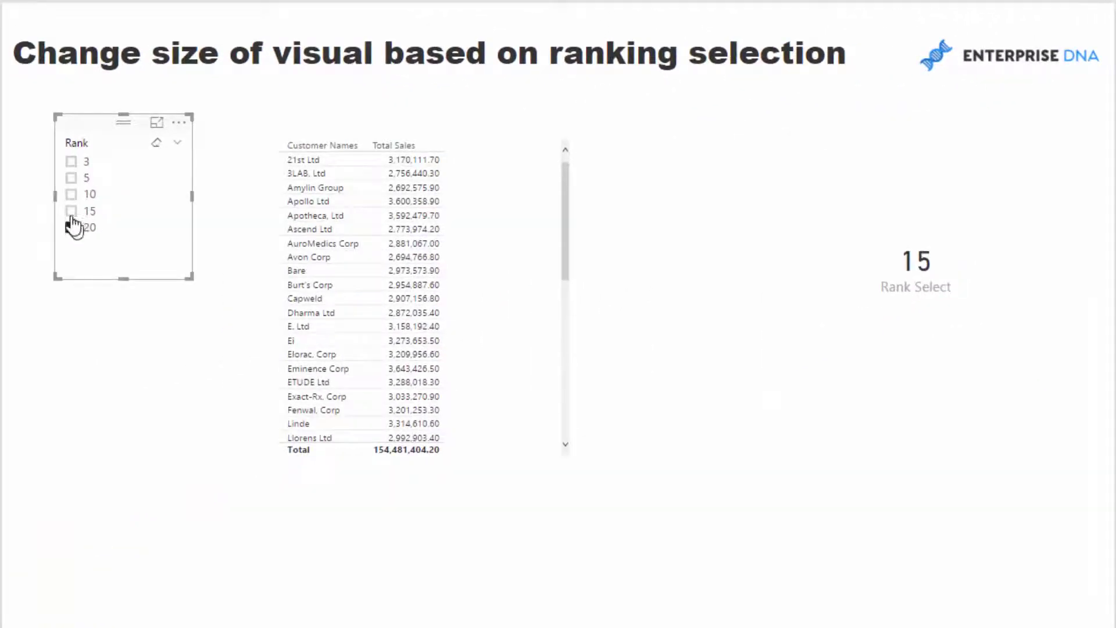
{"action": "left_click", "coordinate": [72, 227]}
{"action": "left_click", "coordinate": [71, 227]}
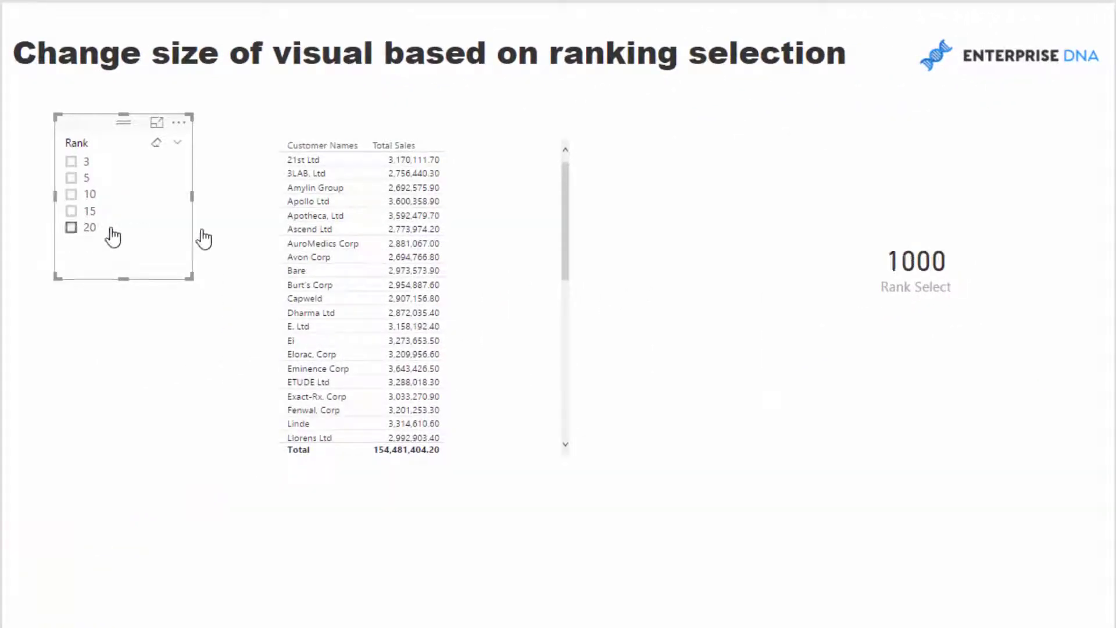
{"action": "left_click", "coordinate": [71, 211]}
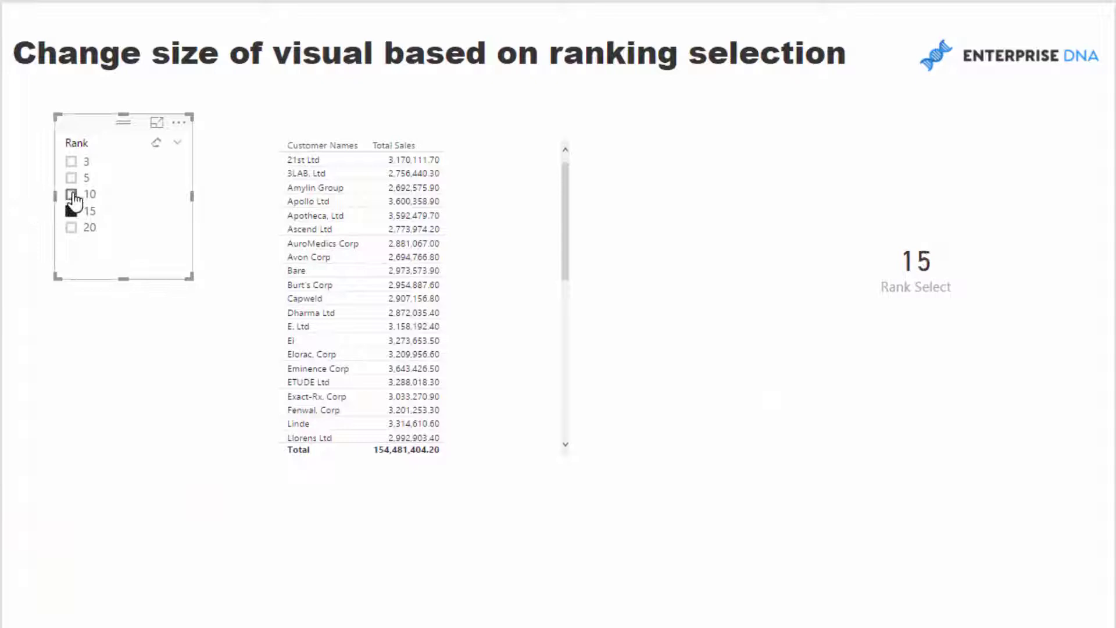
{"action": "left_click", "coordinate": [71, 194]}
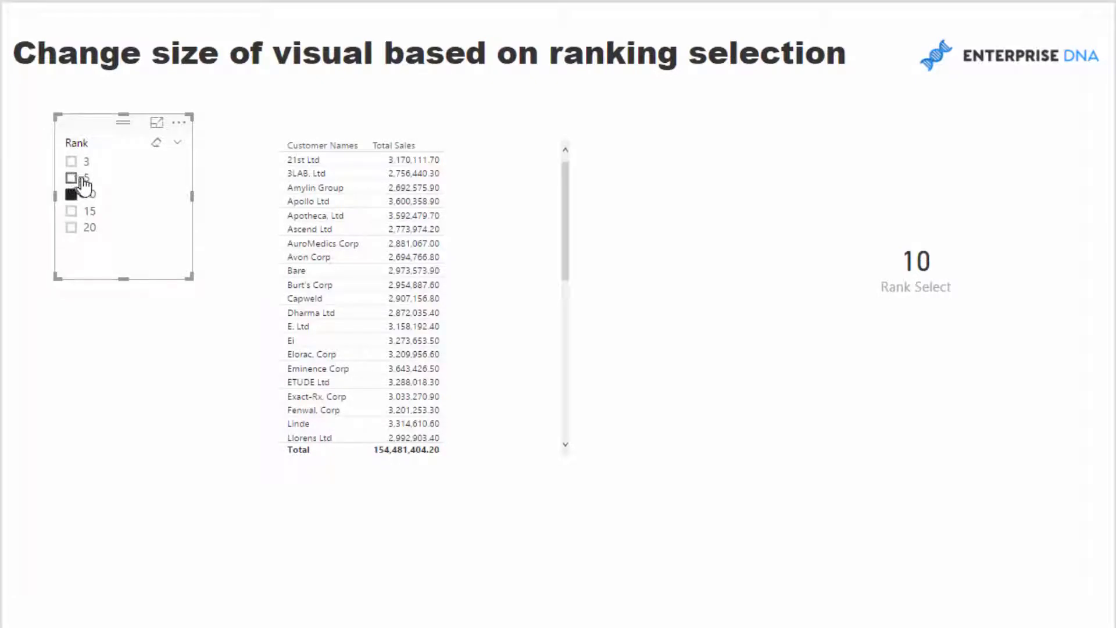
Shrink the card into the page's top right and enlarge the customer sales table
{"action": "left_click_drag", "start_coordinate": [87, 127], "coordinate": [89, 125]}
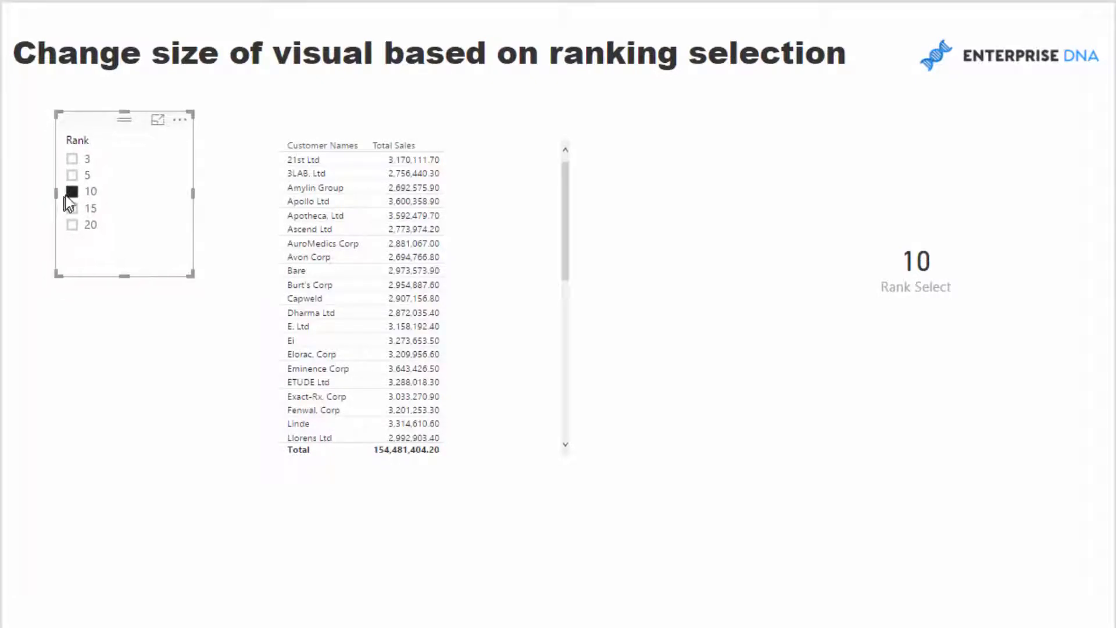
{"action": "left_click_drag", "start_coordinate": [857, 238], "coordinate": [913, 272]}
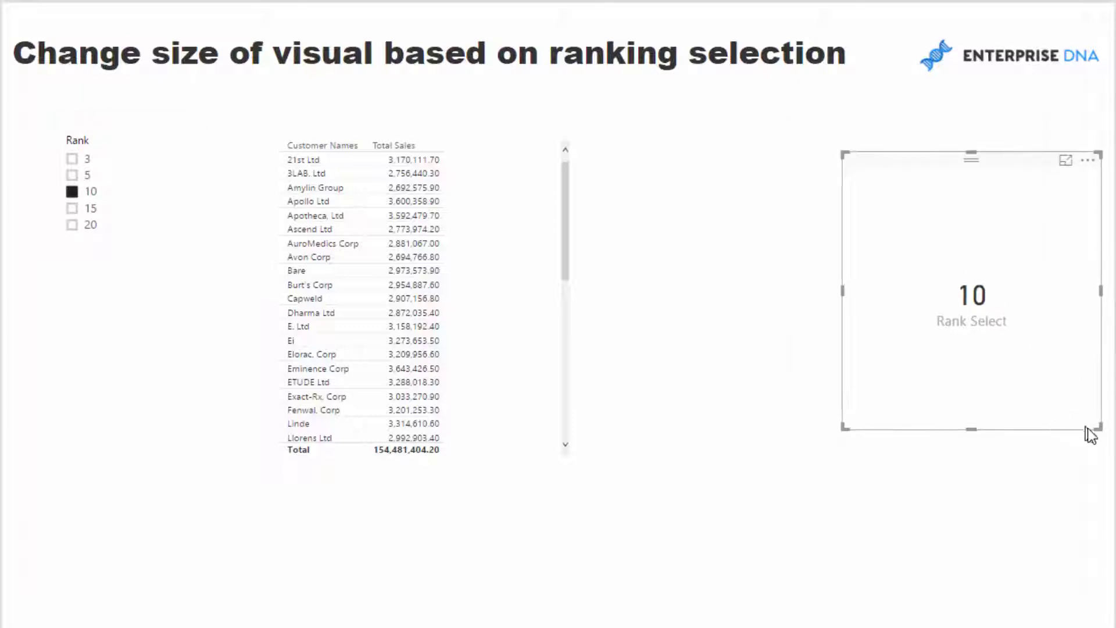
{"action": "left_click_drag", "start_coordinate": [1099, 424], "coordinate": [954, 242]}
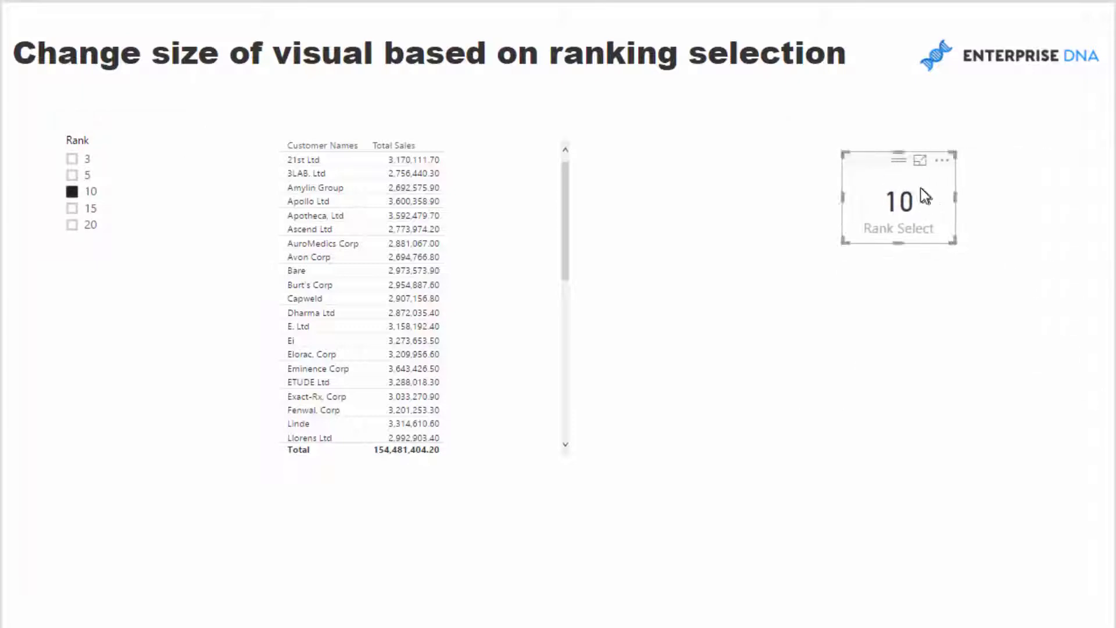
{"action": "left_click_drag", "start_coordinate": [921, 187], "coordinate": [970, 213]}
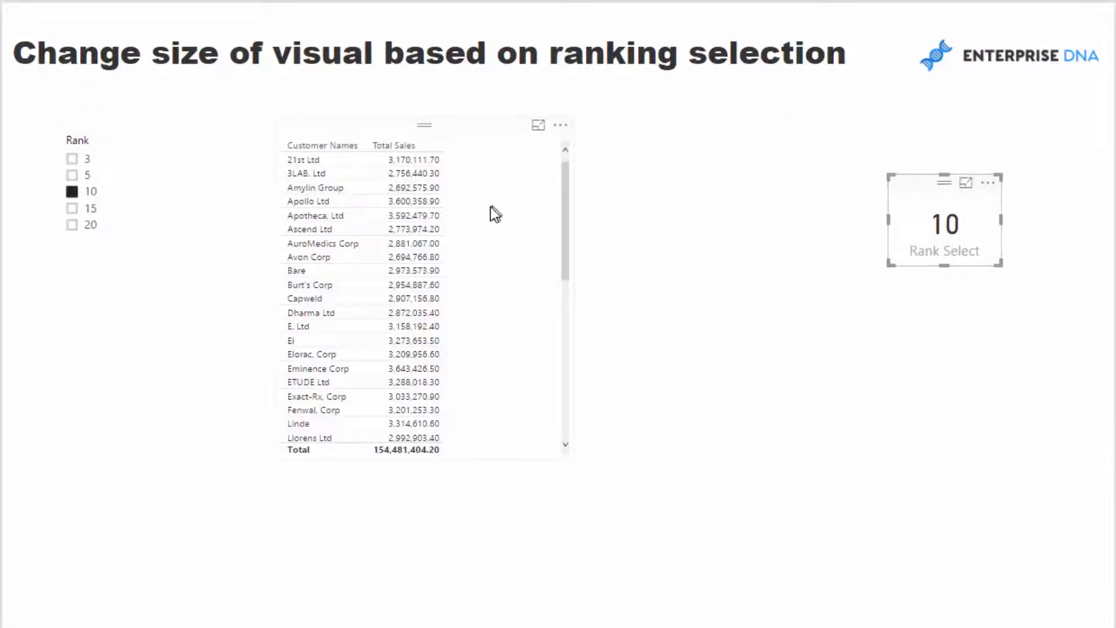
{"action": "left_click_drag", "start_coordinate": [490, 207], "coordinate": [458, 198]}
{"action": "left_click_drag", "start_coordinate": [965, 186], "coordinate": [1053, 136]}
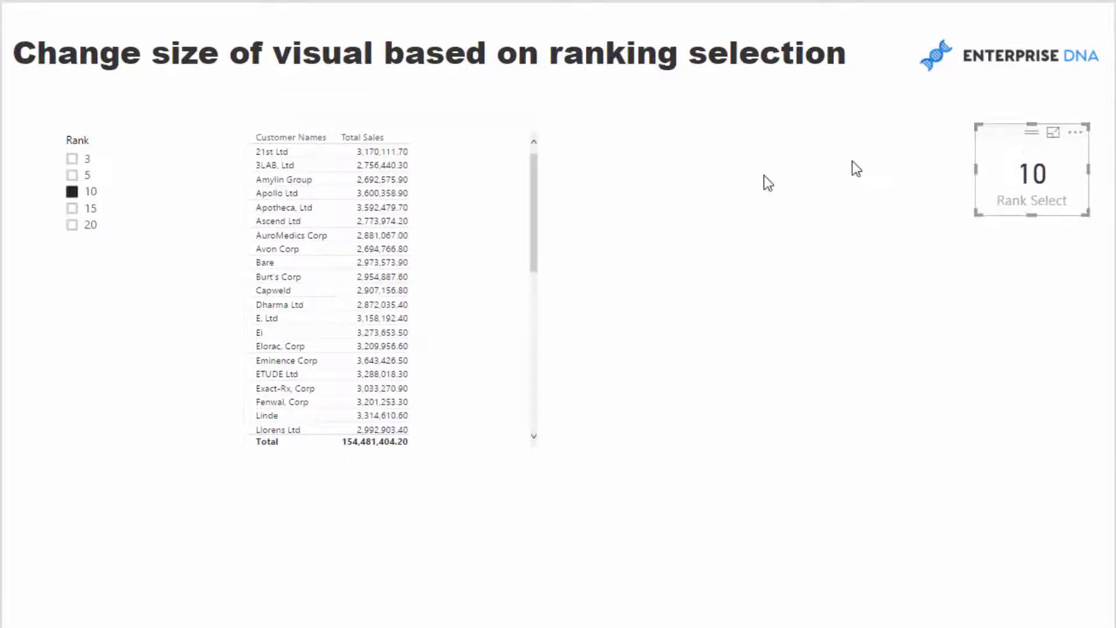
{"action": "left_click", "coordinate": [524, 256]}
{"action": "left_click_drag", "start_coordinate": [545, 449], "coordinate": [646, 485]}
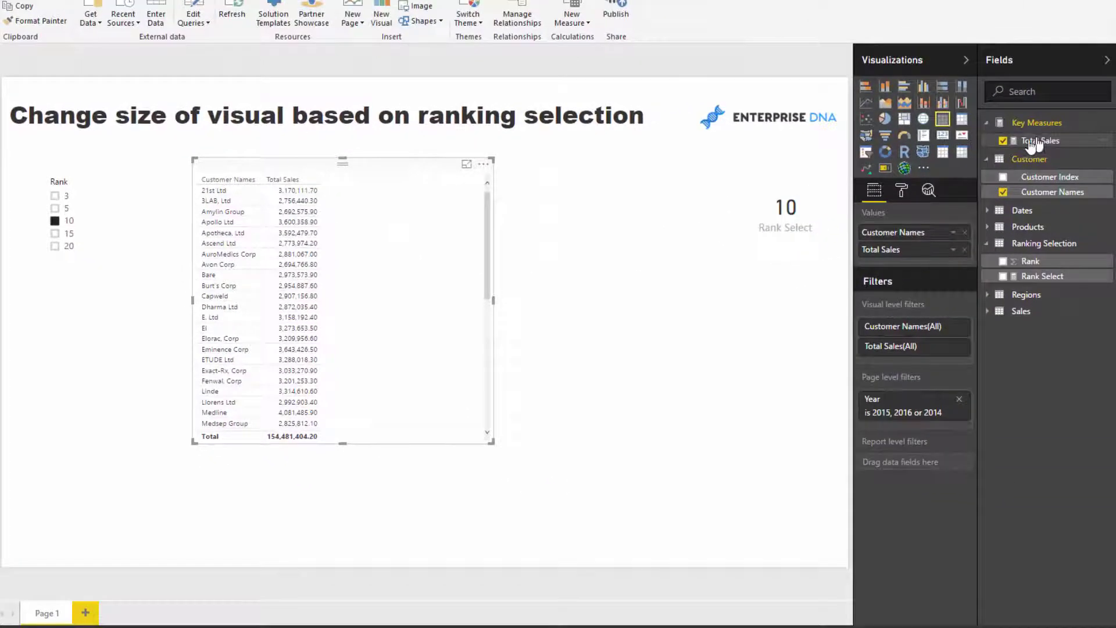
{"action": "left_click", "coordinate": [1033, 141]}
{"action": "left_click_drag", "start_coordinate": [402, 207], "coordinate": [372, 209]}
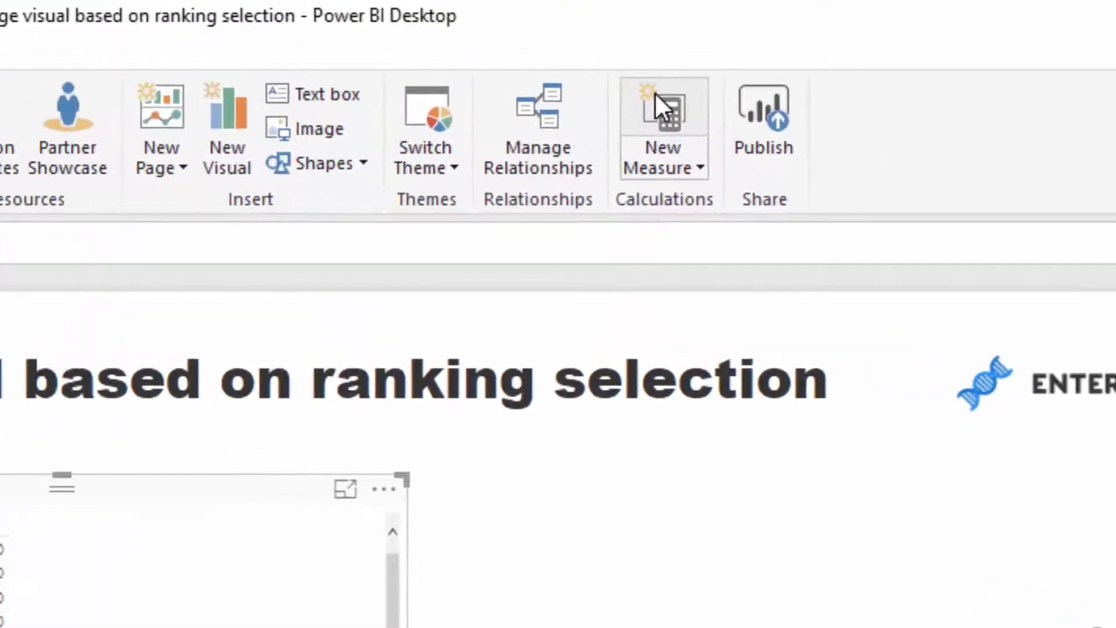
Create the measure Customer Ranking = RANKX( ALL( Customer ), [Total Sales], , DESC )
{"action": "left_click", "coordinate": [655, 92]}
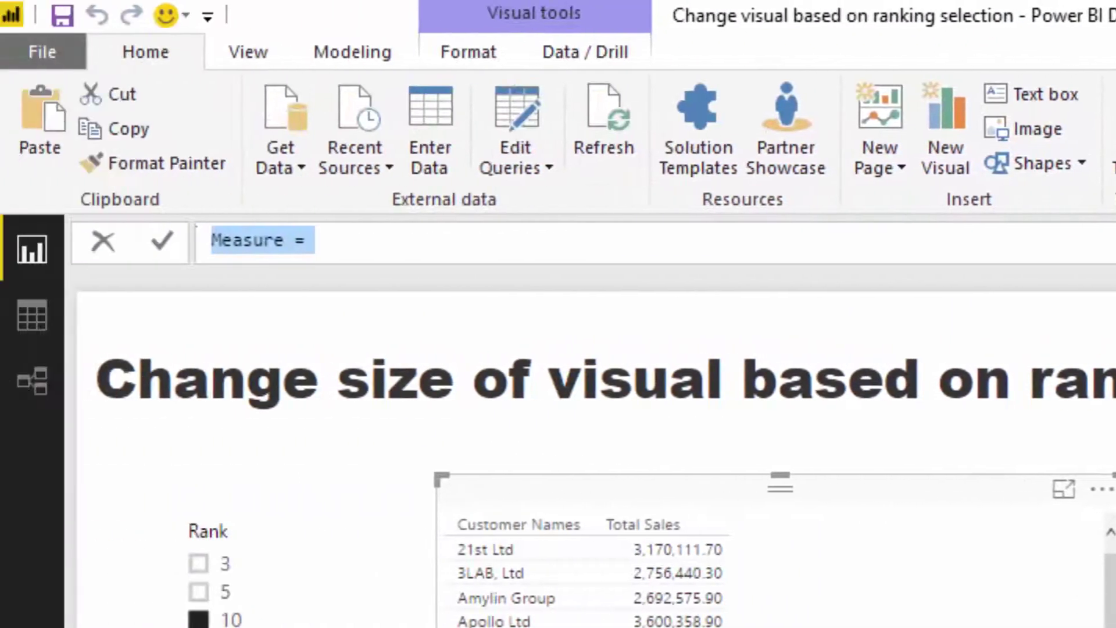
{"action": "type", "text": "Customer Rank"}
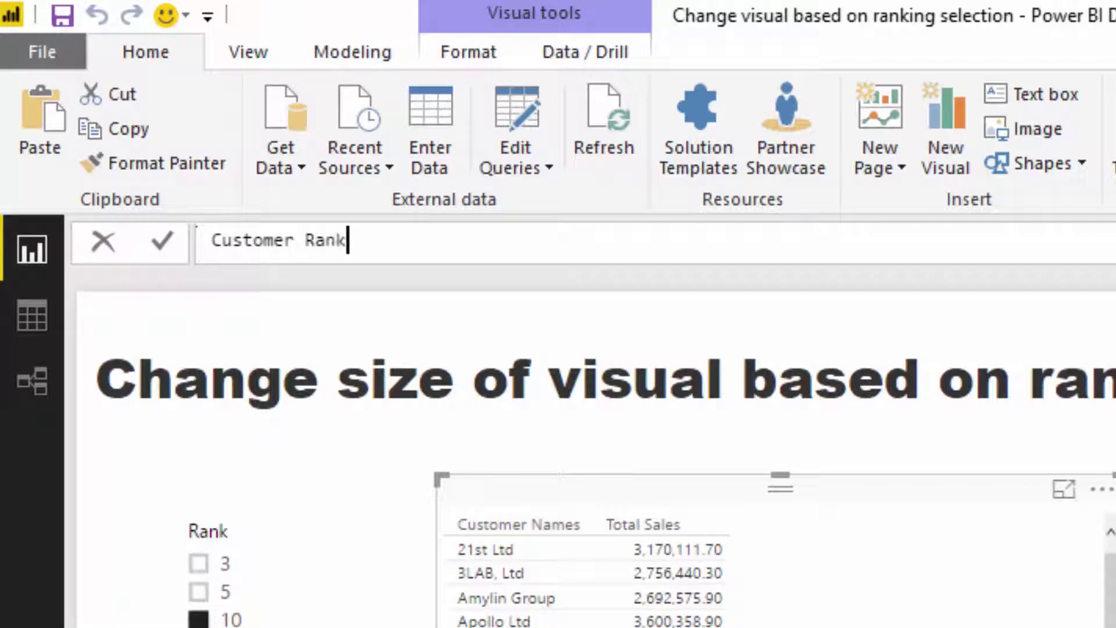
{"action": "type", "text": "ing = RANKX("}
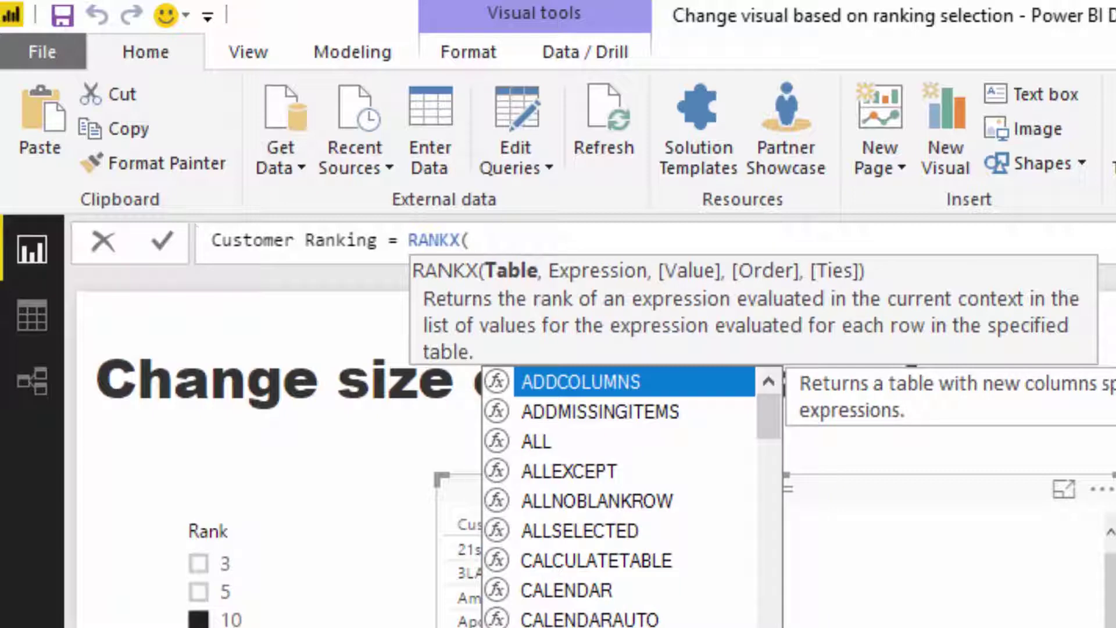
{"action": "type", "text": " ALL("}
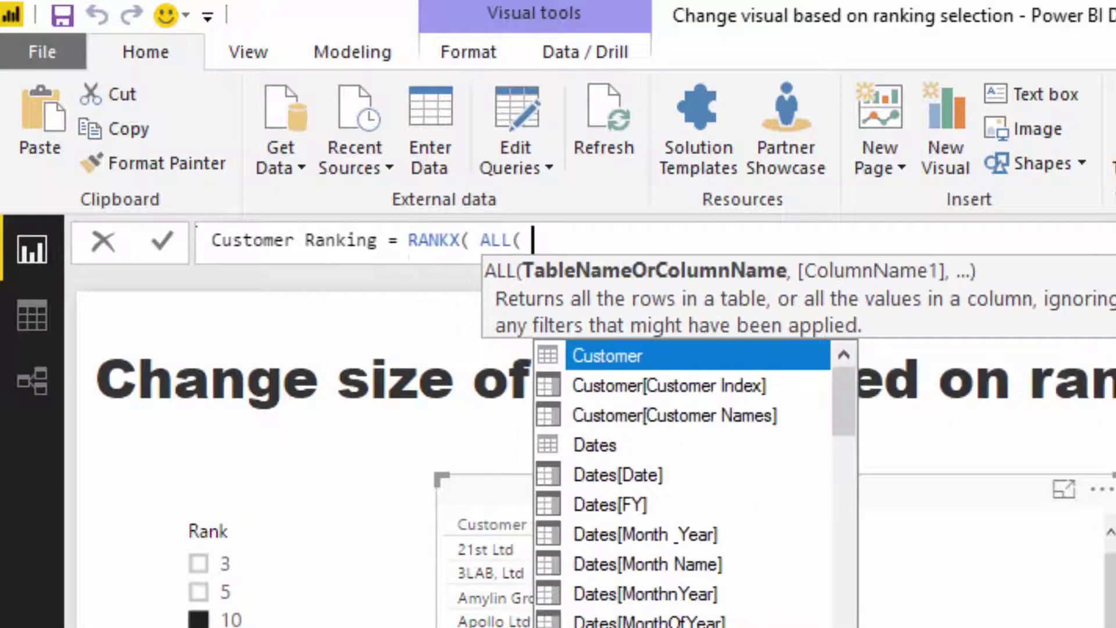
{"action": "key", "text": "Tab"}
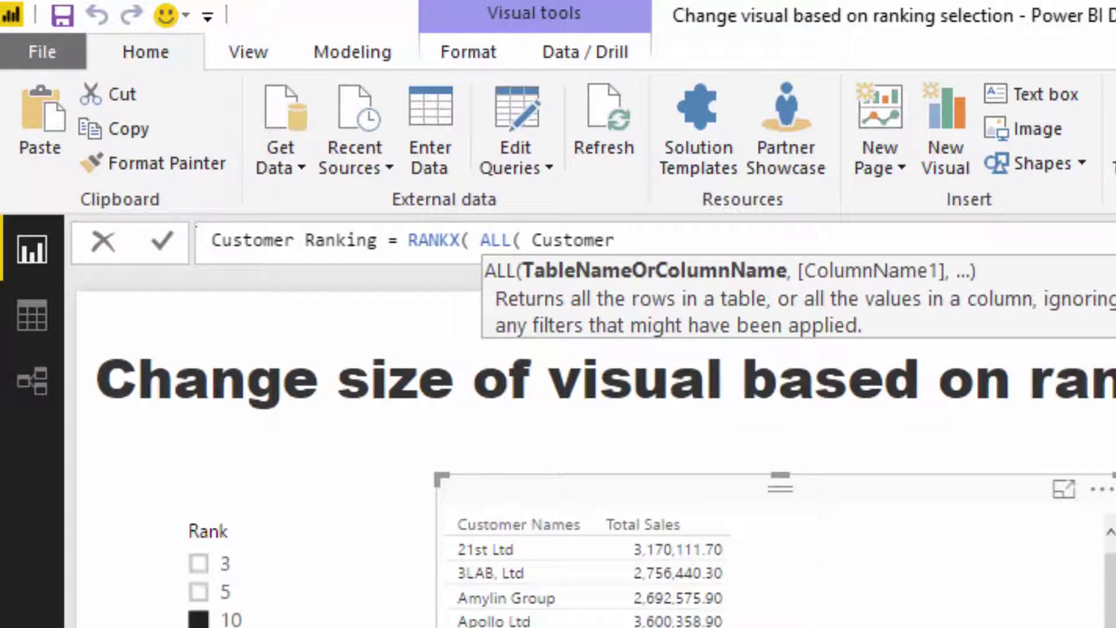
{"action": "type", "text": ")"}
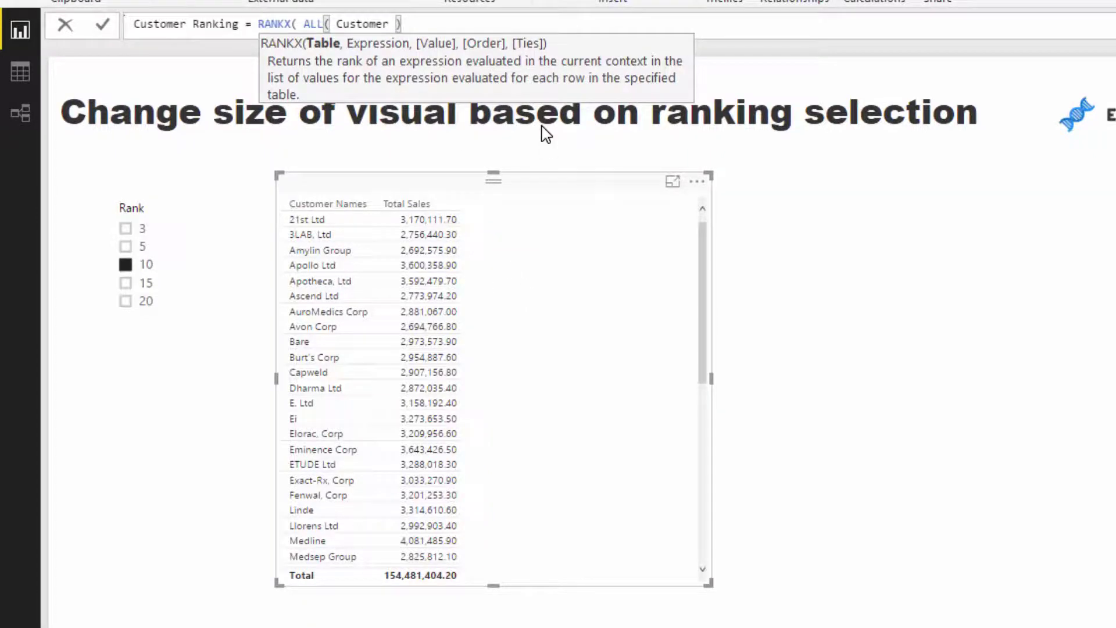
{"action": "type", "text": ", Total"}
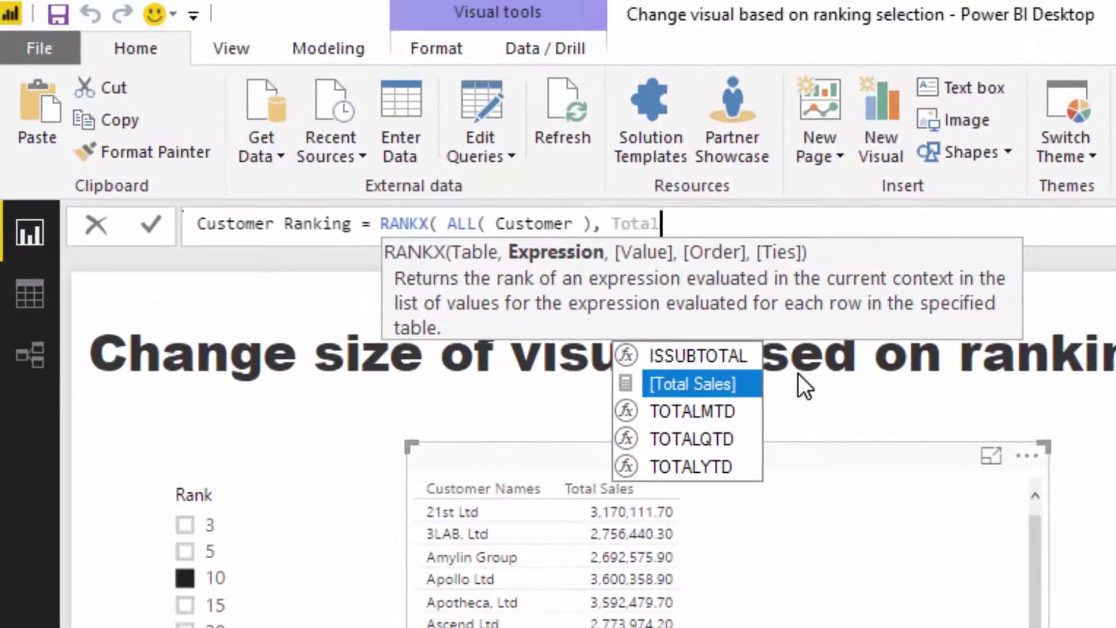
{"action": "key", "text": "Tab"}
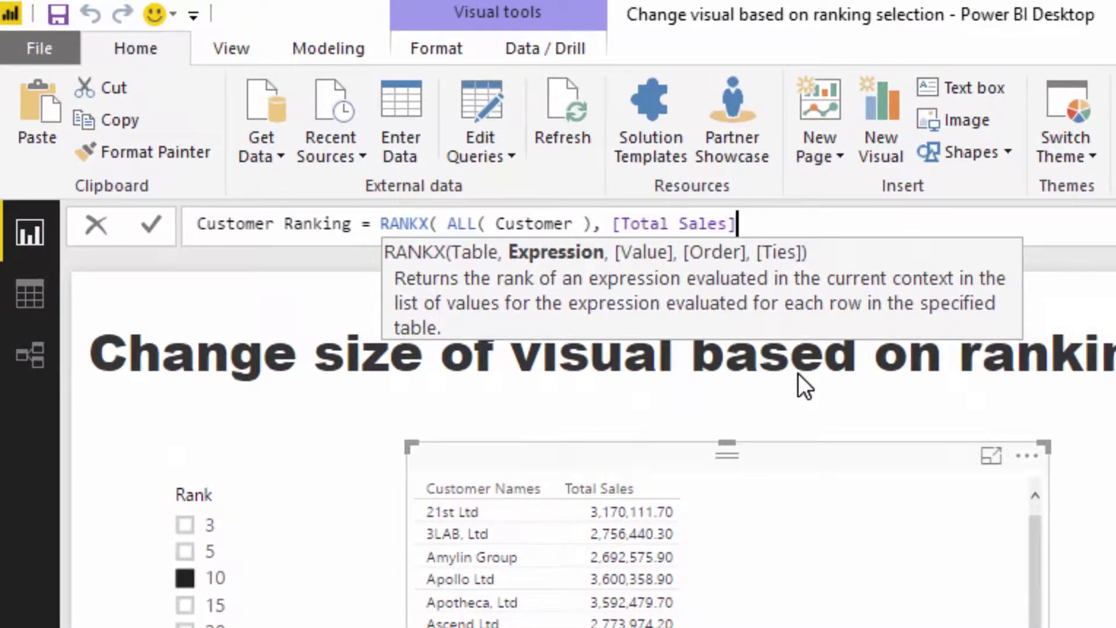
{"action": "type", "text": ", , D"}
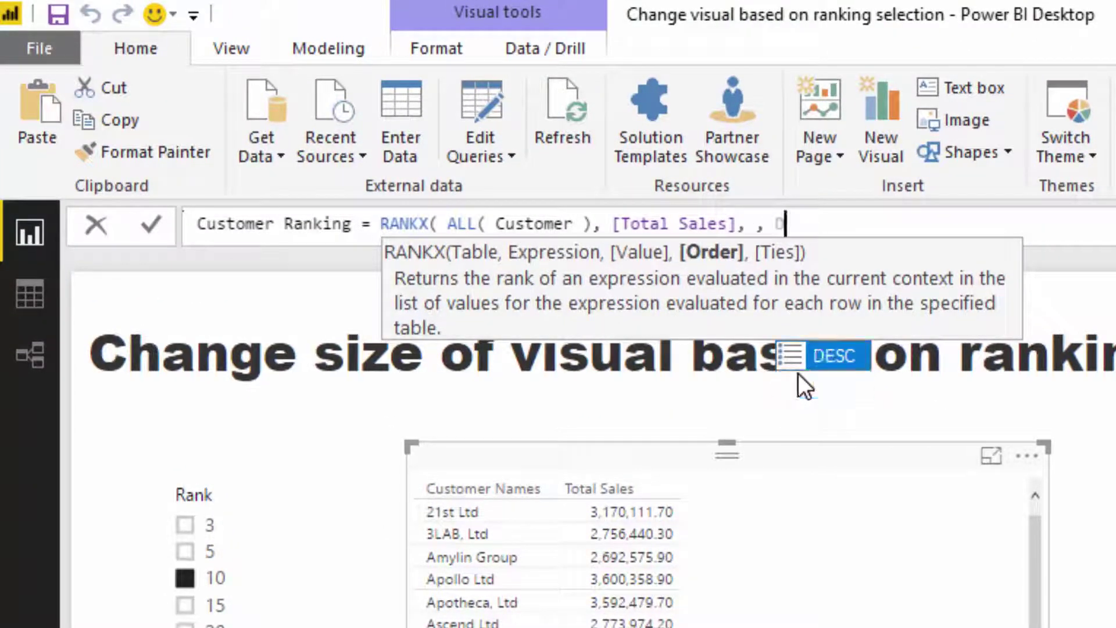
{"action": "key", "text": "Tab"}
{"action": "type", "text": ")"}
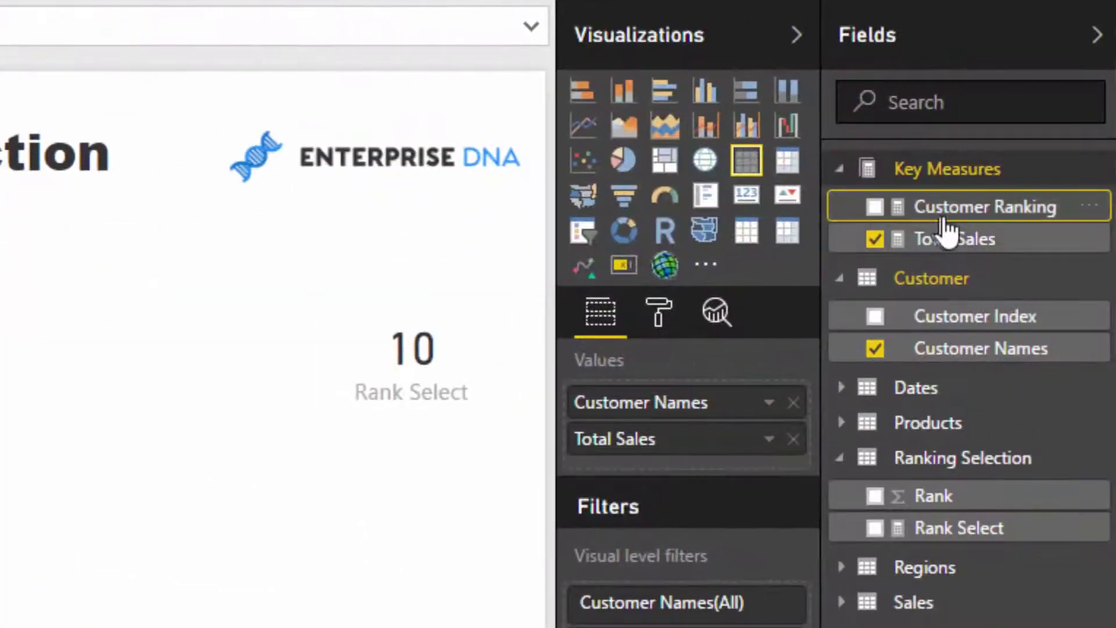
Add Customer Ranking to the table, sort ascending so Medline ranks 1, and select the measure
{"action": "left_click_drag", "start_coordinate": [944, 215], "coordinate": [187, 281]}
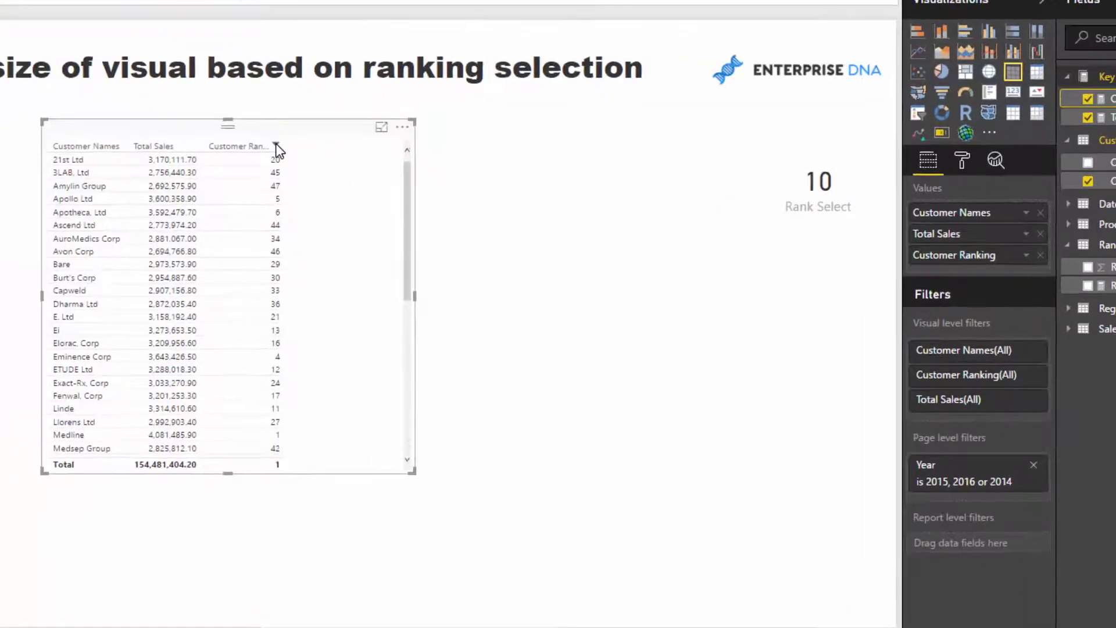
{"action": "left_click", "coordinate": [233, 154]}
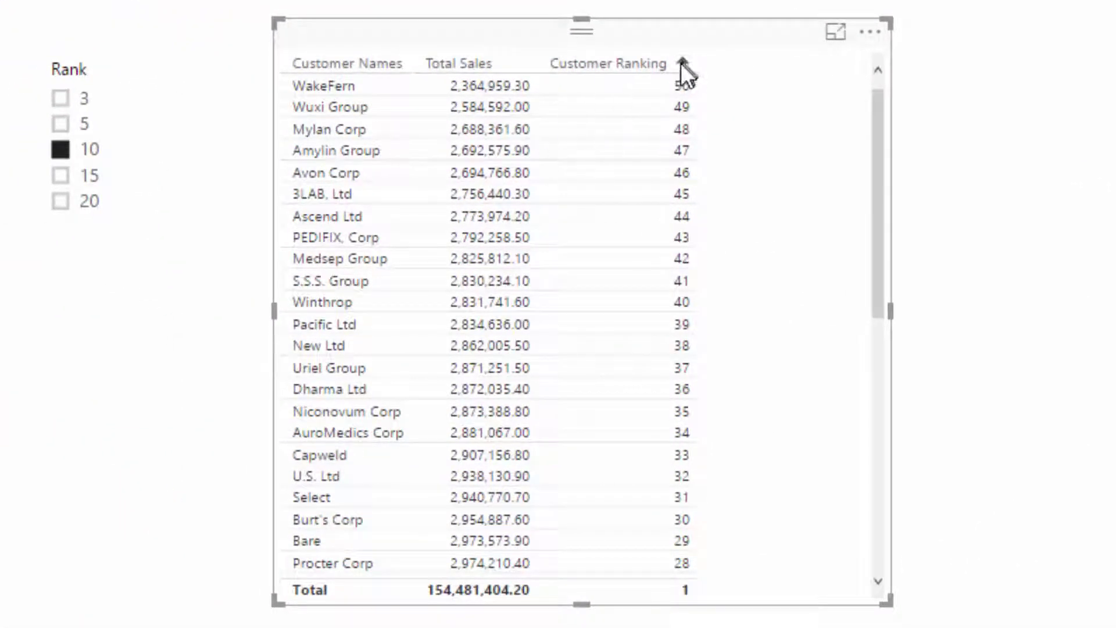
{"action": "left_click", "coordinate": [682, 60]}
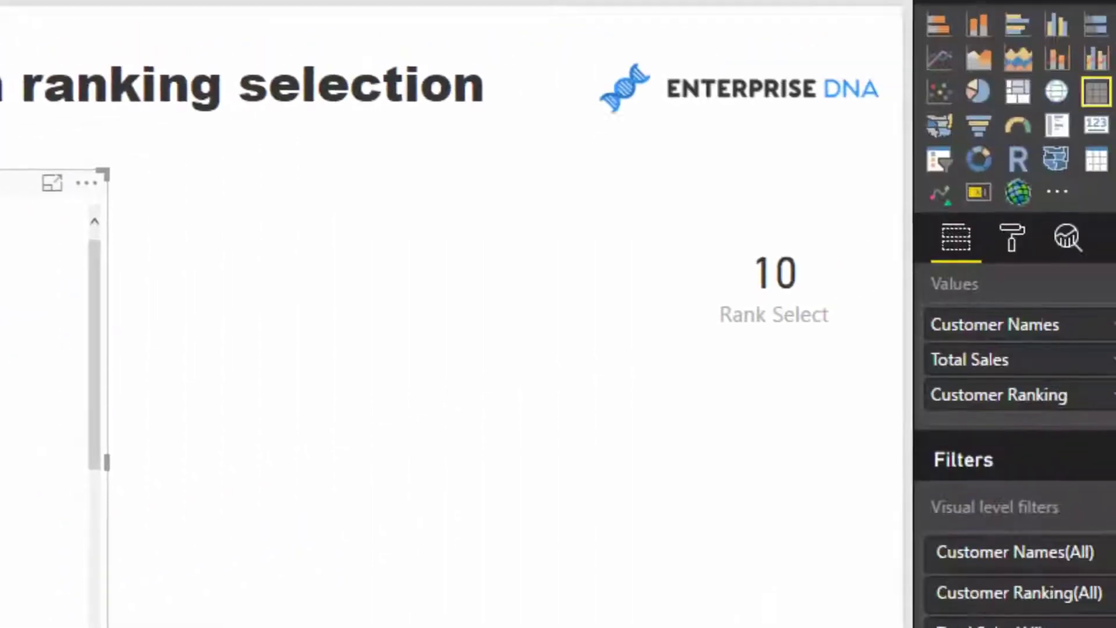
{"action": "left_click", "coordinate": [1010, 219]}
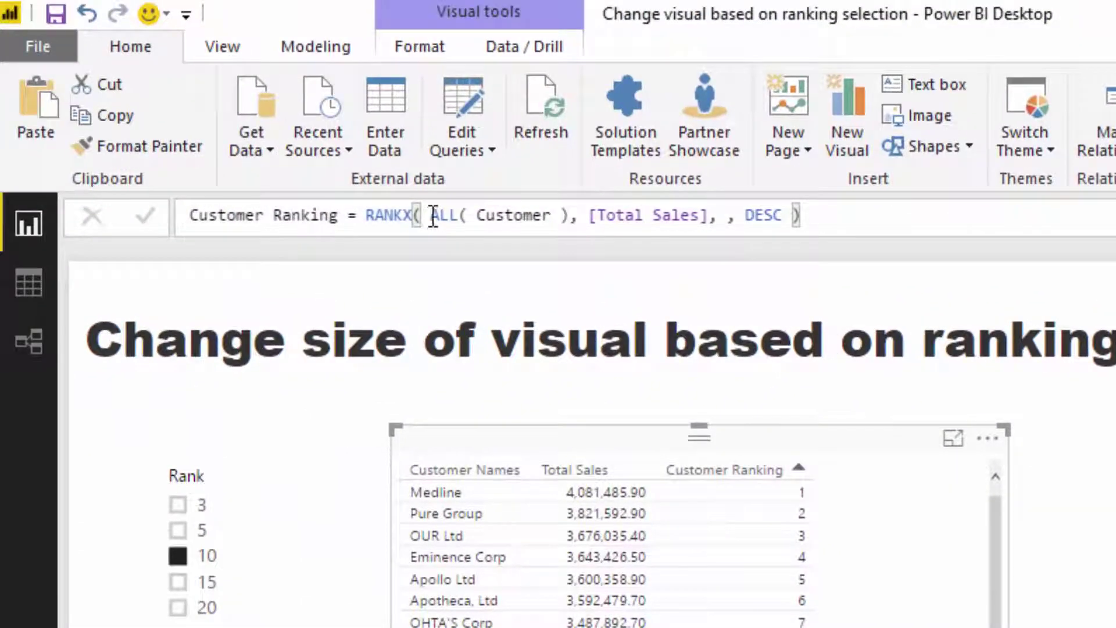
Remove ALL( from the RANKX formula and commit, making every customer rank 1
{"action": "left_click_drag", "start_coordinate": [433, 219], "coordinate": [533, 215]}
{"action": "key", "text": "BackSpace"}
{"action": "key", "text": "BackSpace"}
{"action": "key", "text": "Return"}
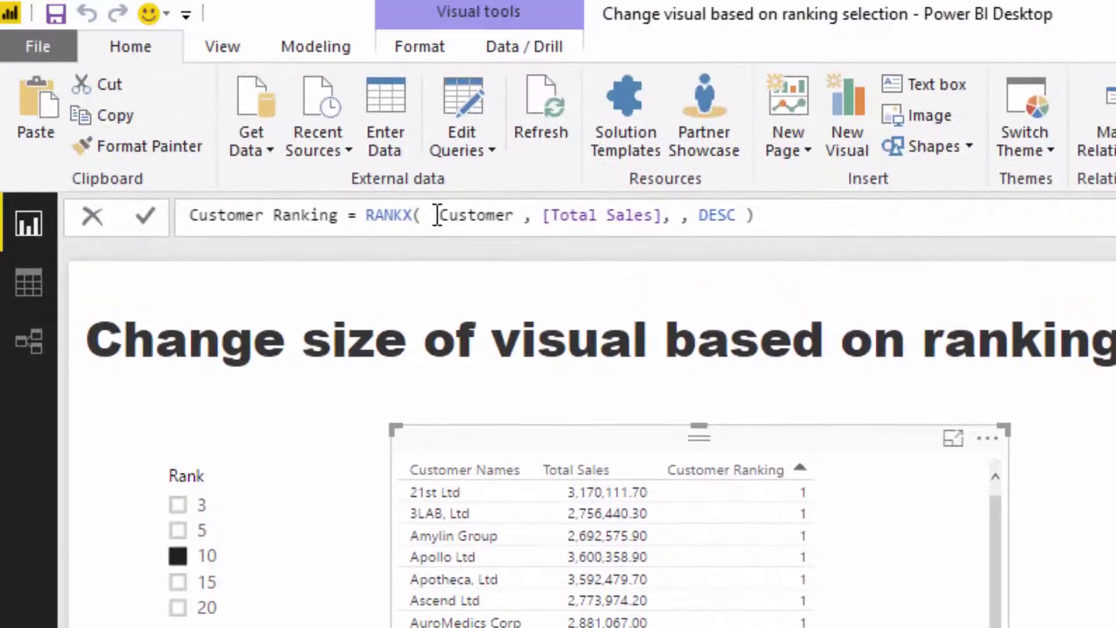
Retype ALL( before Customer in the ranking formula
{"action": "left_click", "coordinate": [437, 92]}
{"action": "type", "text": "ALL( Customer , [Total Sales], , DESC"}
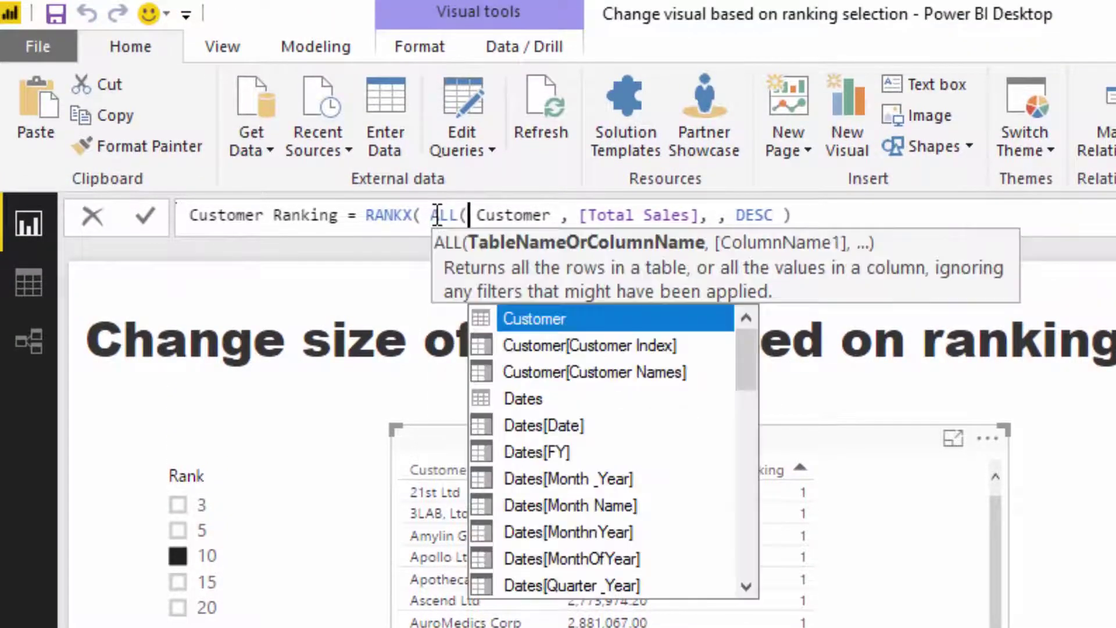
{"action": "left_click", "coordinate": [554, 213]}
Close ALL( Customer ) and commit the formula, then nudge the table up and left
{"action": "type", "text": ")"}
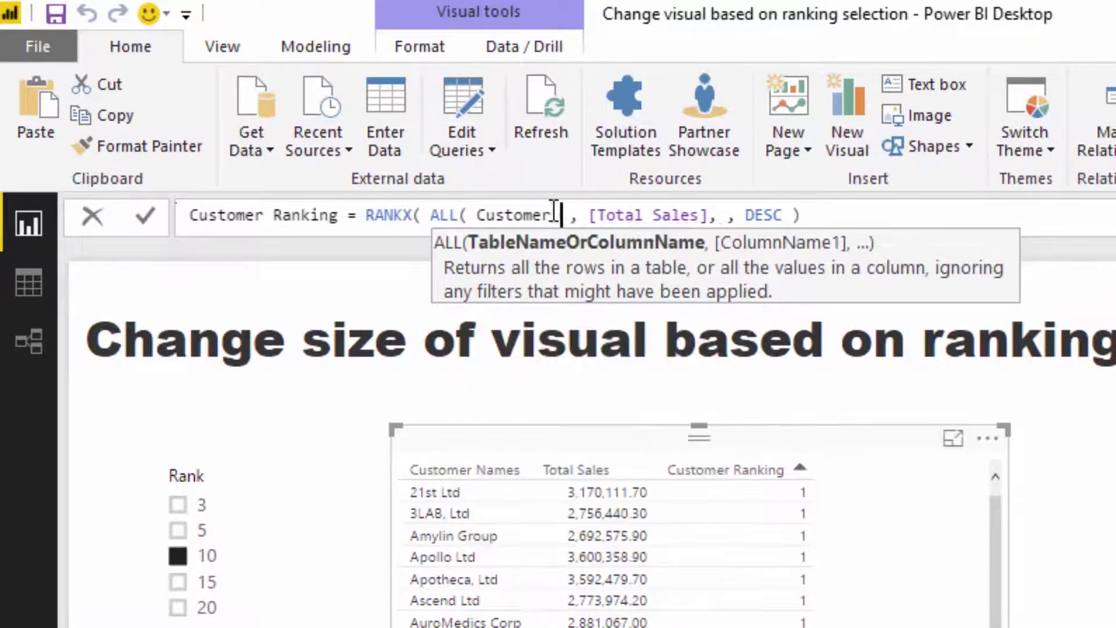
{"action": "left_click", "coordinate": [554, 212]}
{"action": "left_click", "coordinate": [930, 218]}
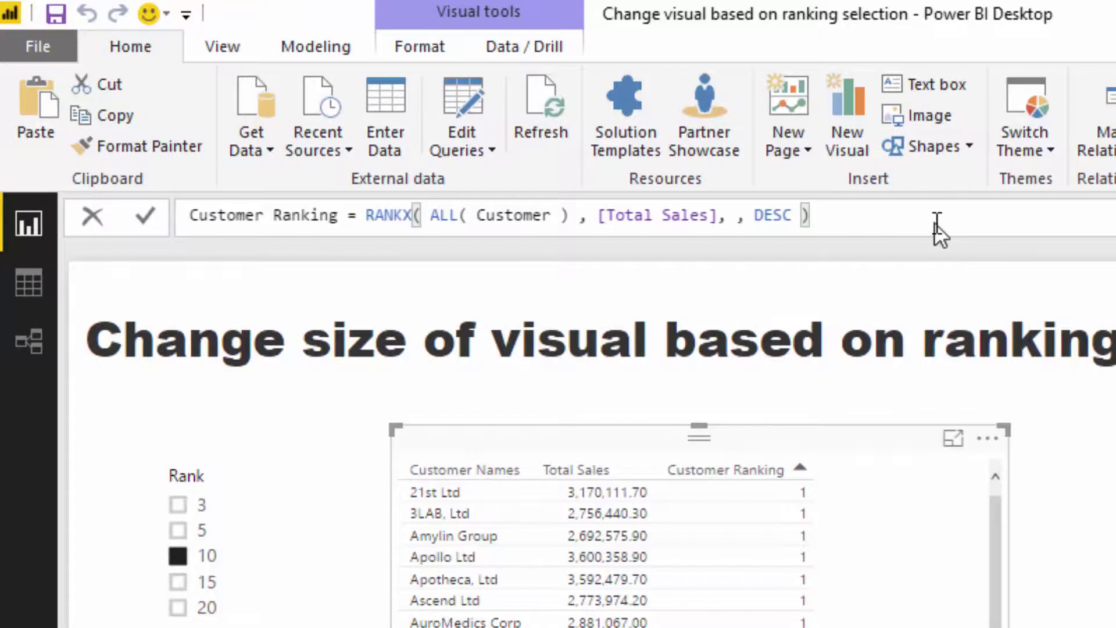
{"action": "key", "text": "Return"}
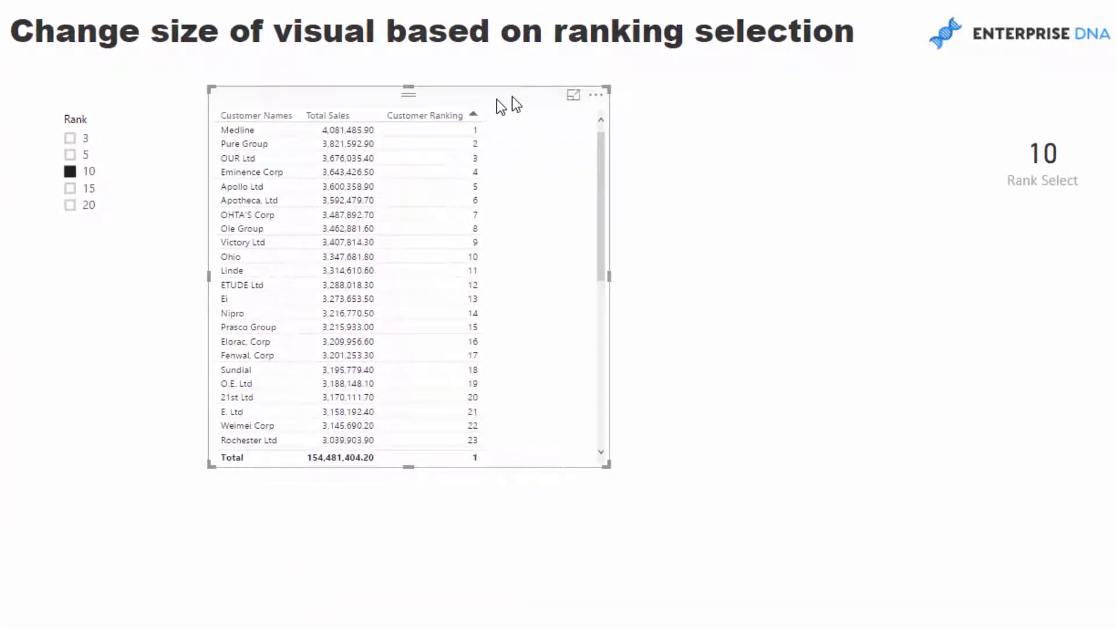
{"action": "mouse_move", "coordinate": [512, 97]}
{"action": "left_mouse_down"}
{"action": "mouse_move", "coordinate": [487, 88]}
{"action": "mouse_move", "coordinate": [499, 101]}
{"action": "left_mouse_up"}
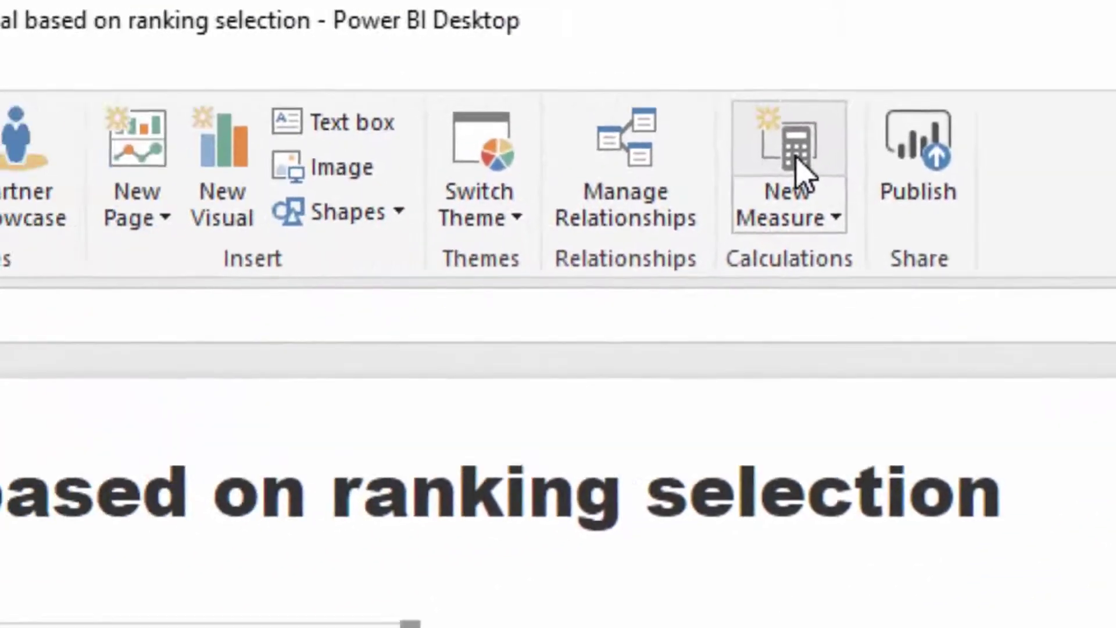
Begin the Sales by Customer measure with IF([Customer Ranking] <= [Rank Select], dropping the table prefix
{"action": "type", "text": "Sales by"}
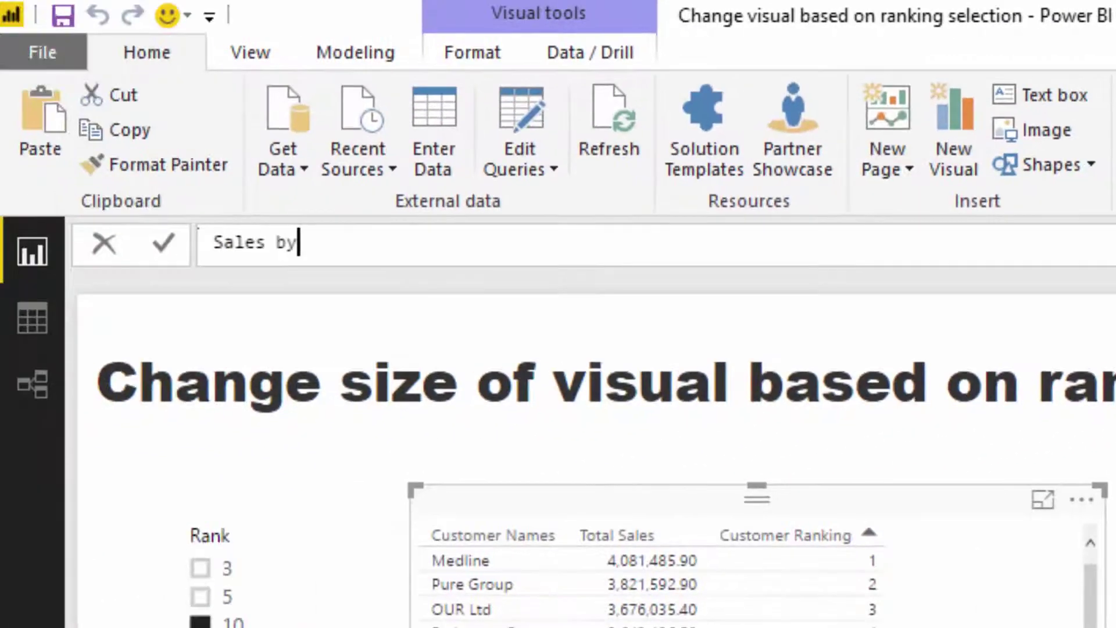
{"action": "type", "text": " Custom"}
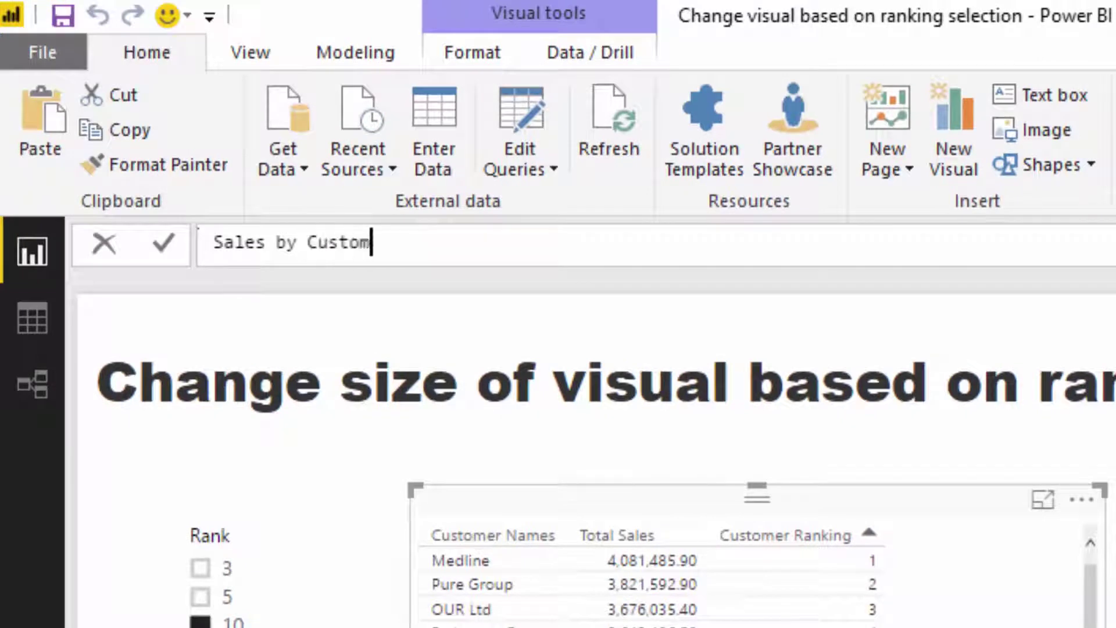
{"action": "type", "text": "er ="}
{"action": "key", "text": "shift+Return"}
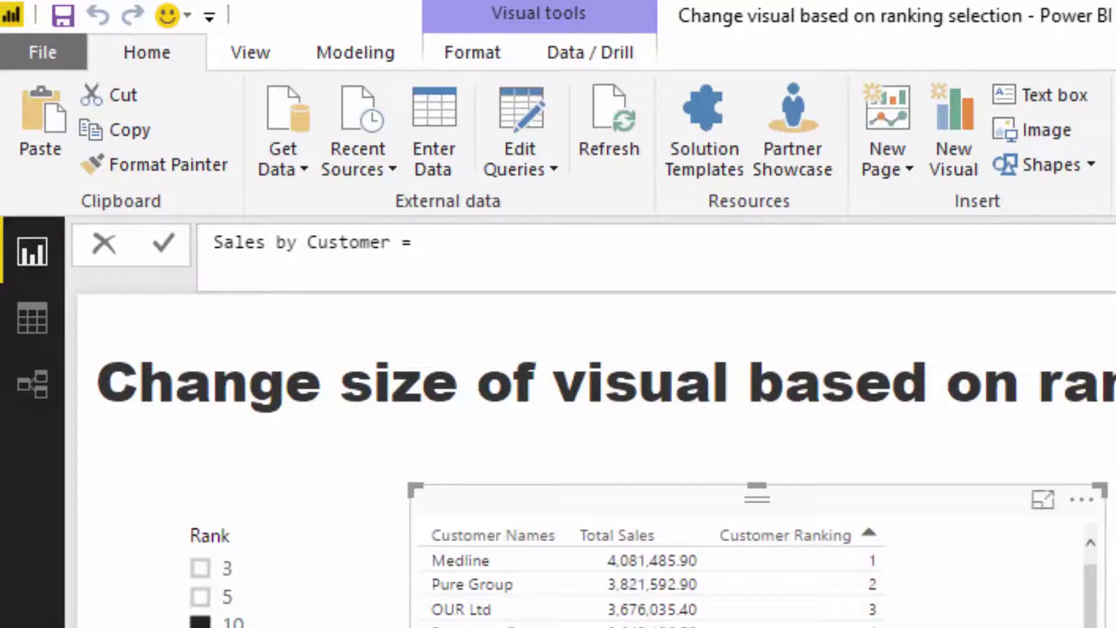
{"action": "type", "text": "IF( Cus"}
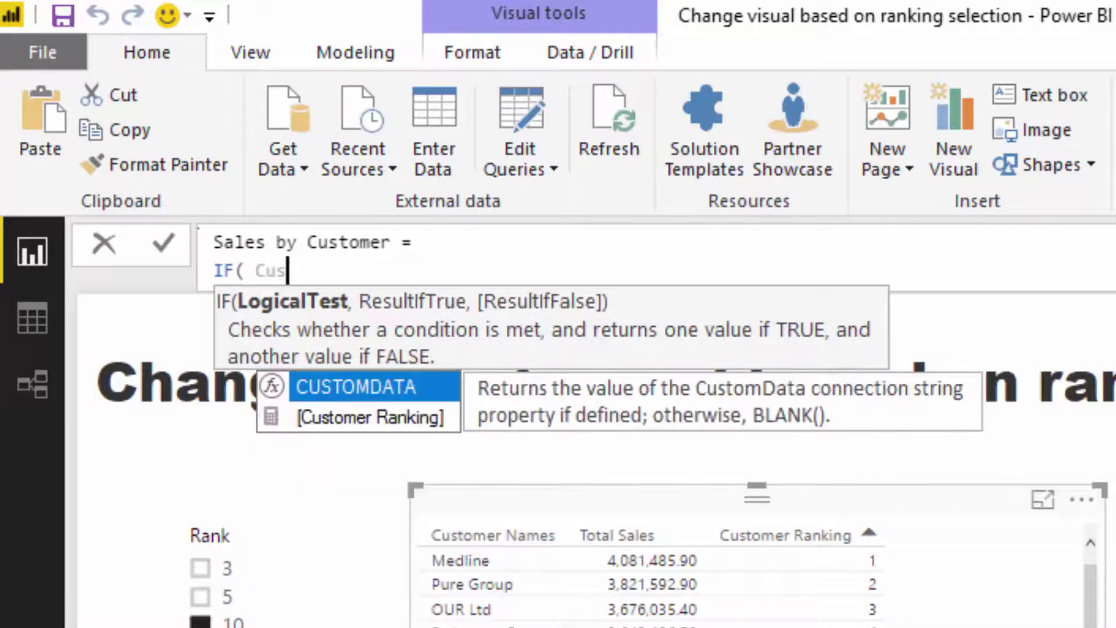
{"action": "key", "text": "Down"}
{"action": "key", "text": "Tab"}
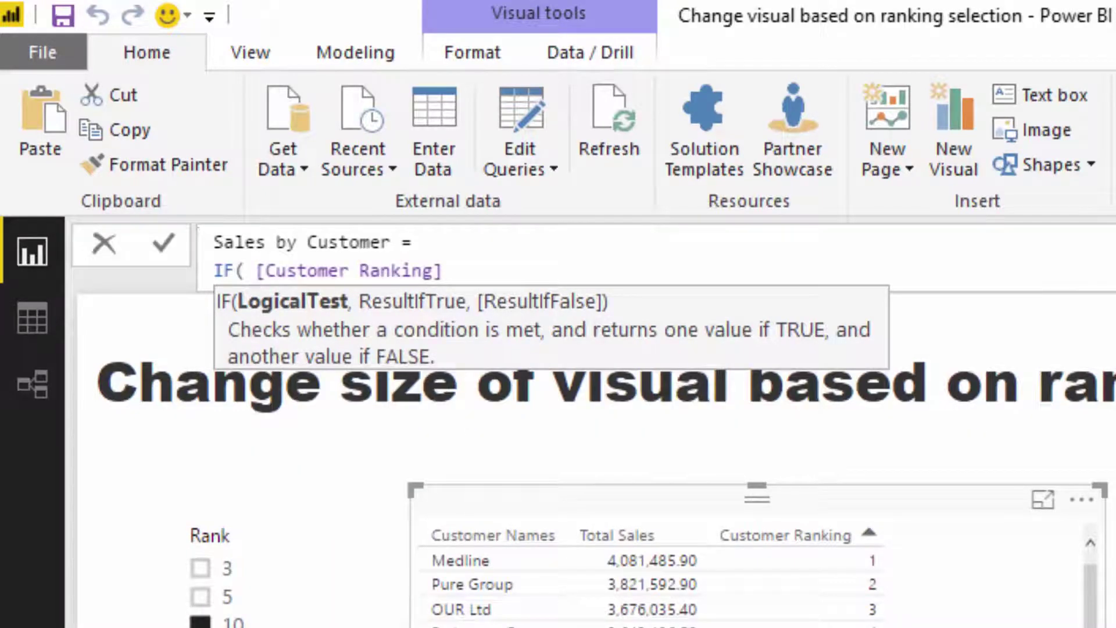
{"action": "type", "text": "<= Ra"}
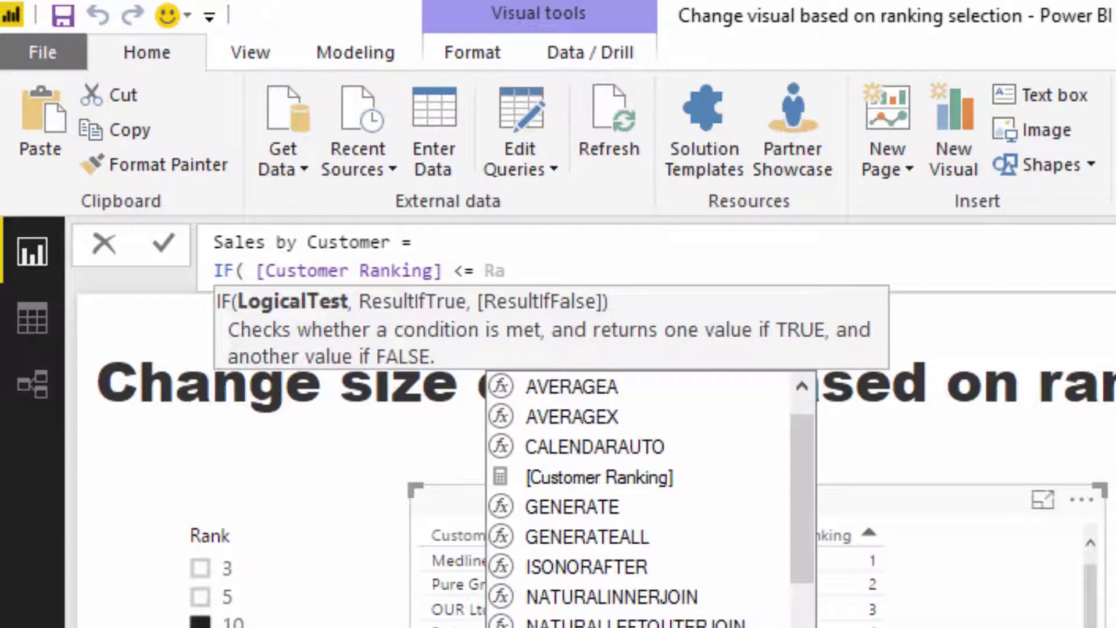
{"action": "scroll", "coordinate": [640, 500], "scroll_direction": "down", "scroll_amount": 2}
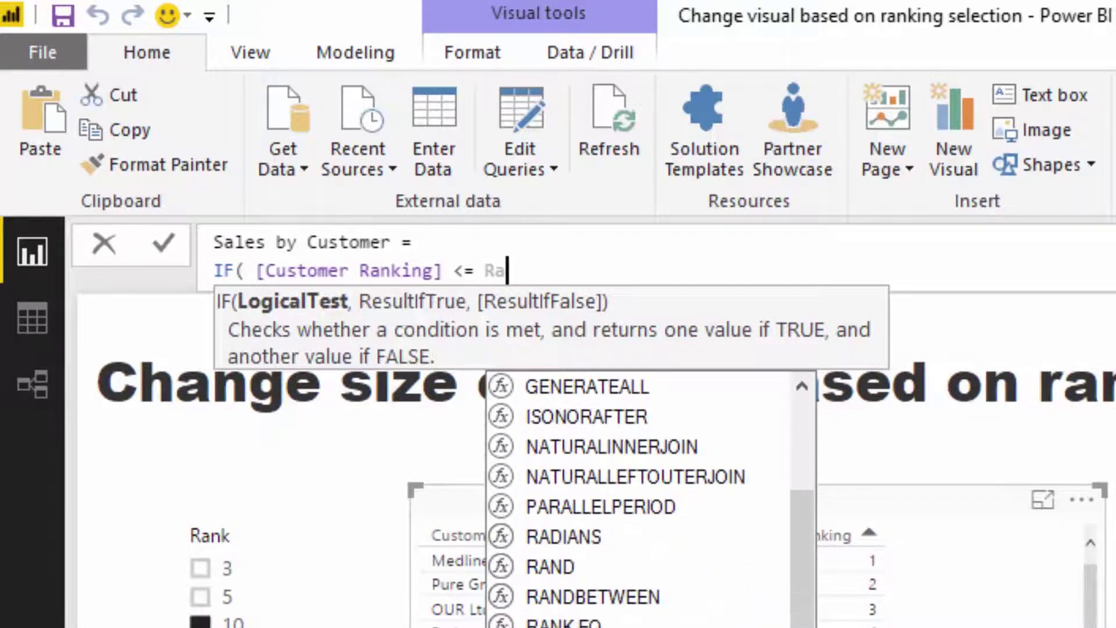
{"action": "key", "text": "Tab"}
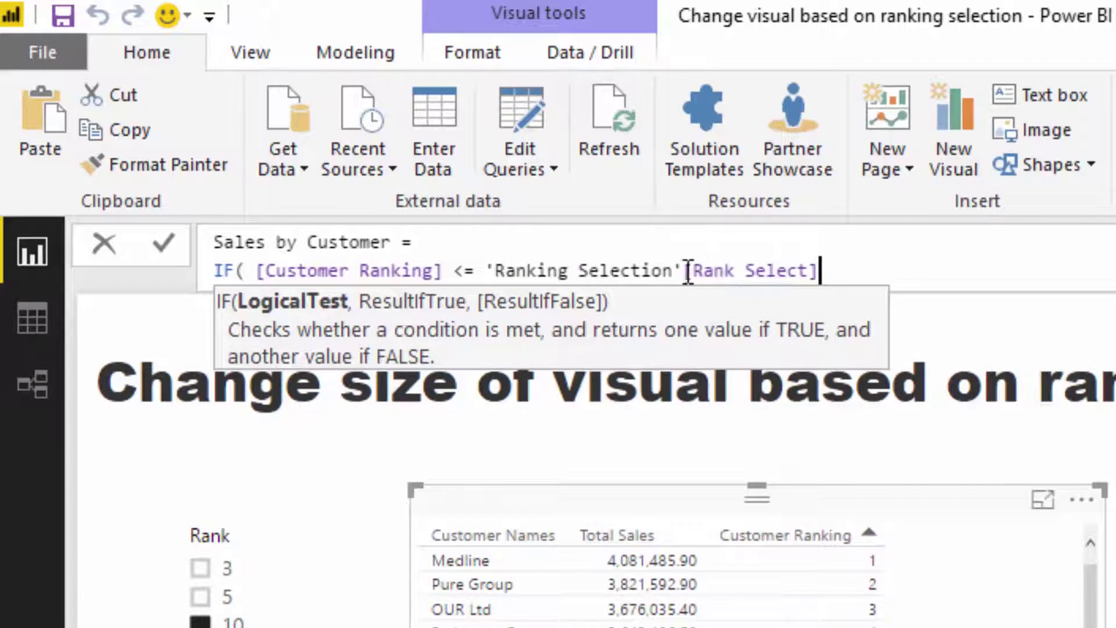
{"action": "left_click_drag", "start_coordinate": [683, 270], "coordinate": [490, 268]}
{"action": "key", "text": "BackSpace"}
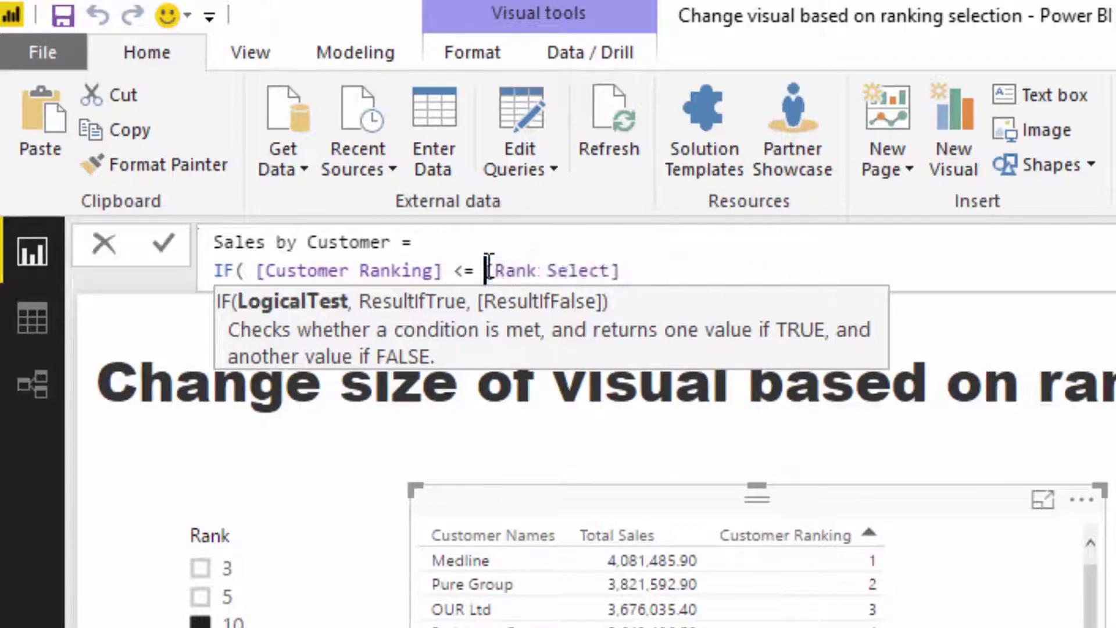
{"action": "left_click", "coordinate": [656, 270]}
Finish the IF with [Total Sales] as the true result and BLANK() otherwise, closing the parenthesis
{"action": "type", "text": ", [Tota"}
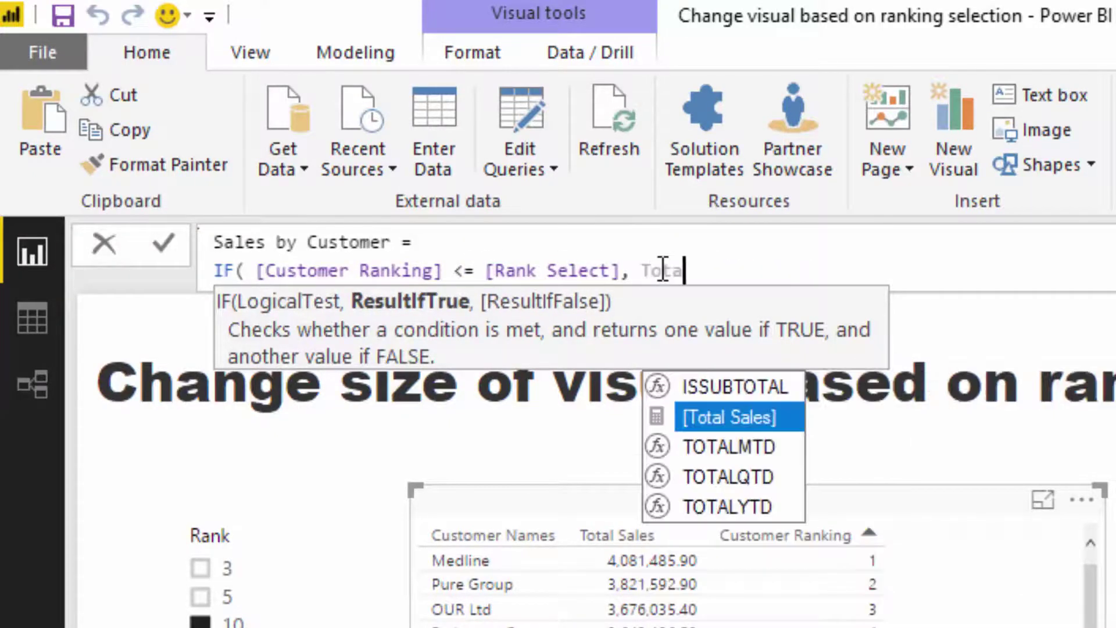
{"action": "key", "text": "Tab"}
{"action": "type", "text": ", "}
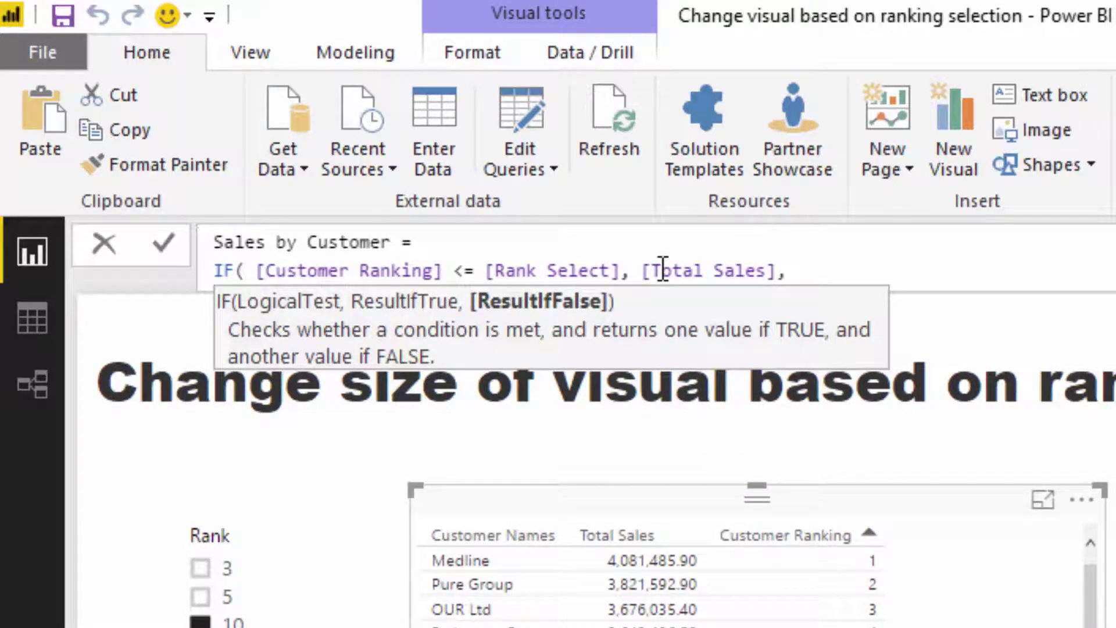
{"action": "type", "text": "B"}
{"action": "key", "text": "Down"}
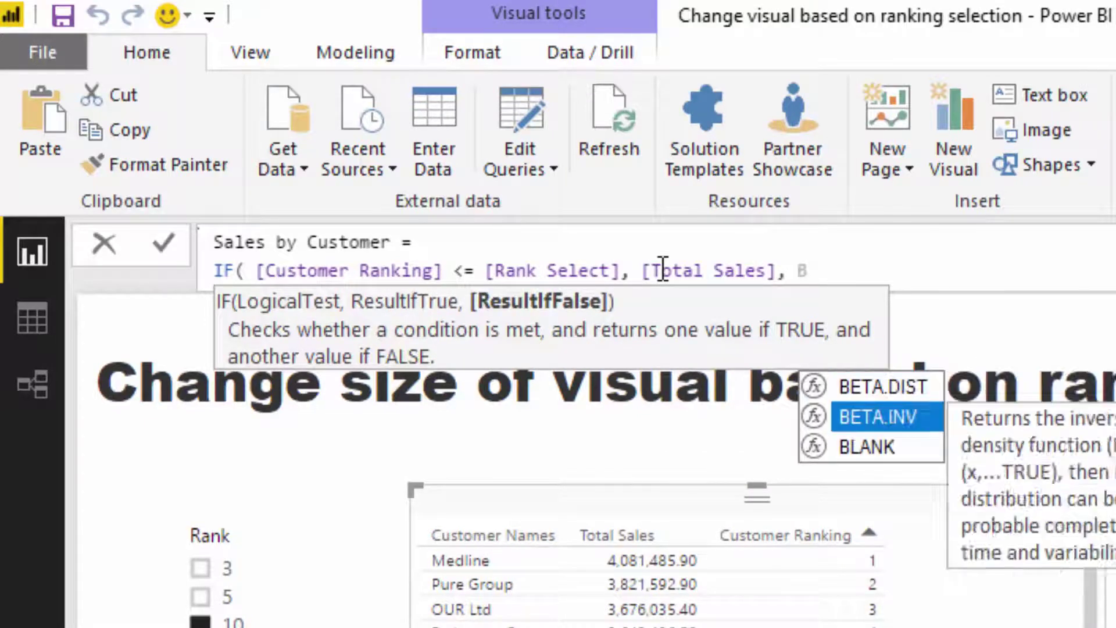
{"action": "key", "text": "Down"}
{"action": "key", "text": "Tab"}
{"action": "type", "text": ")"}
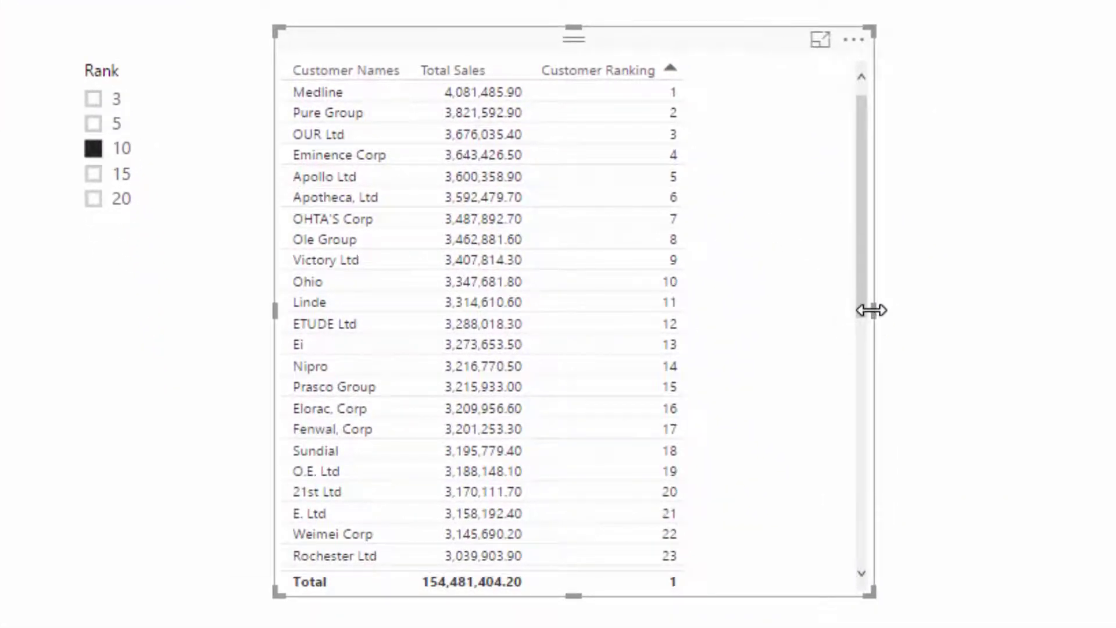
Widen the customer table and add Sales by Customer, then try Rank 15 and 20 before setting 3
{"action": "left_click_drag", "start_coordinate": [871, 309], "coordinate": [1042, 313]}
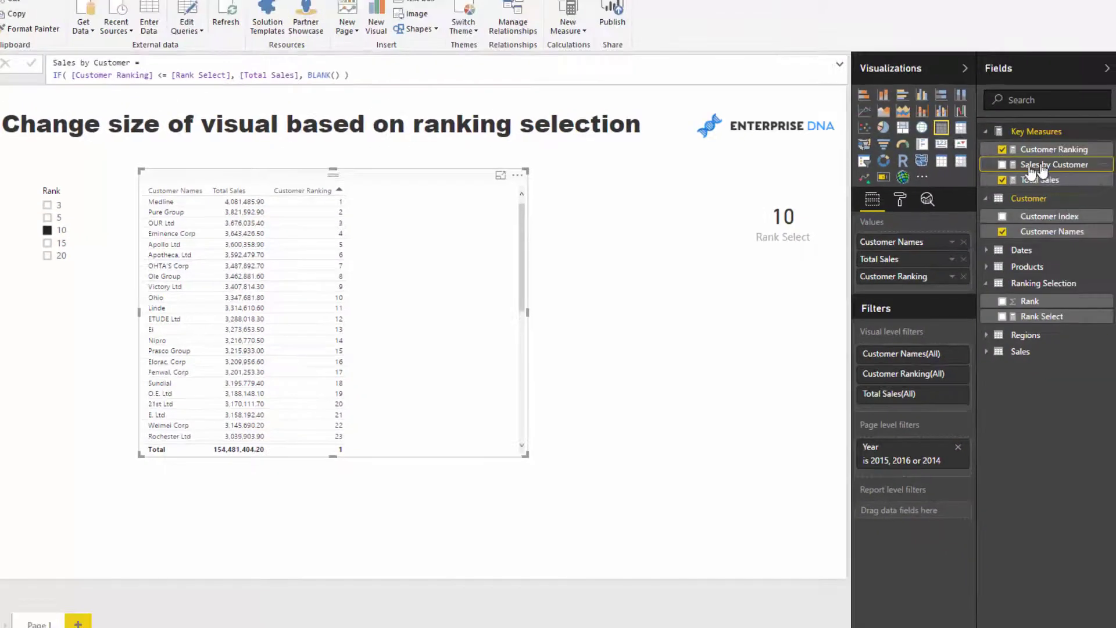
{"action": "left_click_drag", "start_coordinate": [1037, 169], "coordinate": [430, 286]}
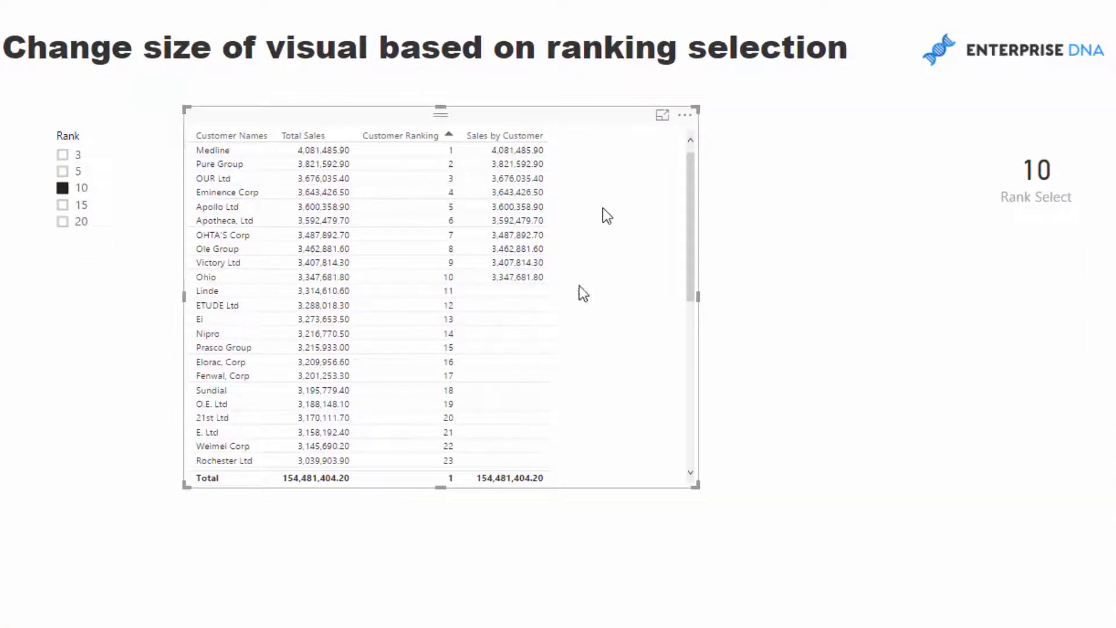
{"action": "left_click", "coordinate": [63, 204]}
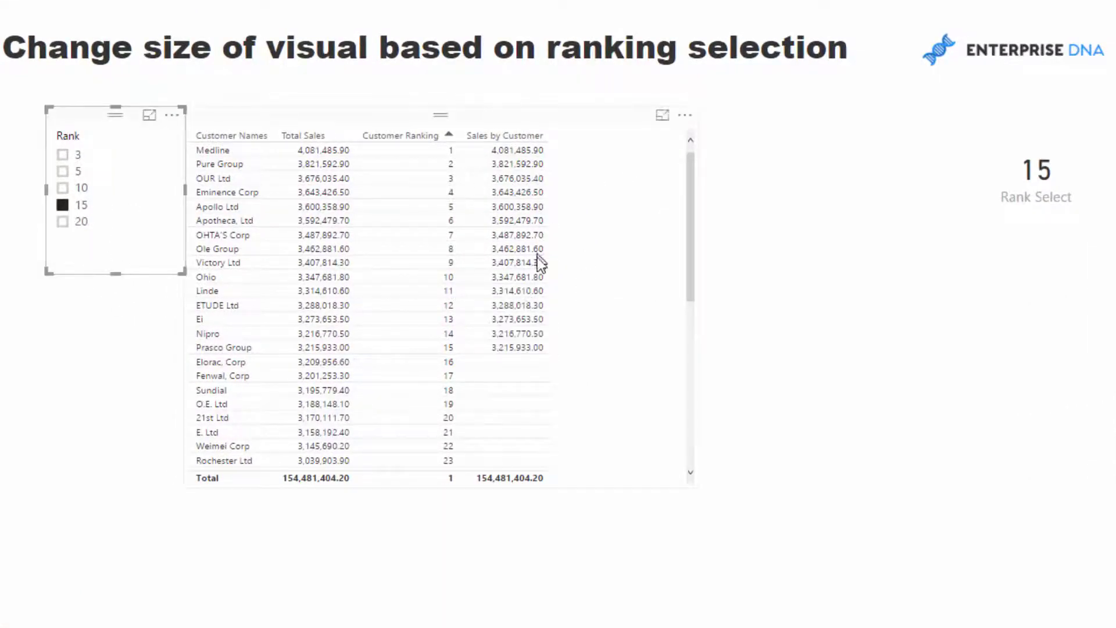
{"action": "left_click", "coordinate": [63, 221]}
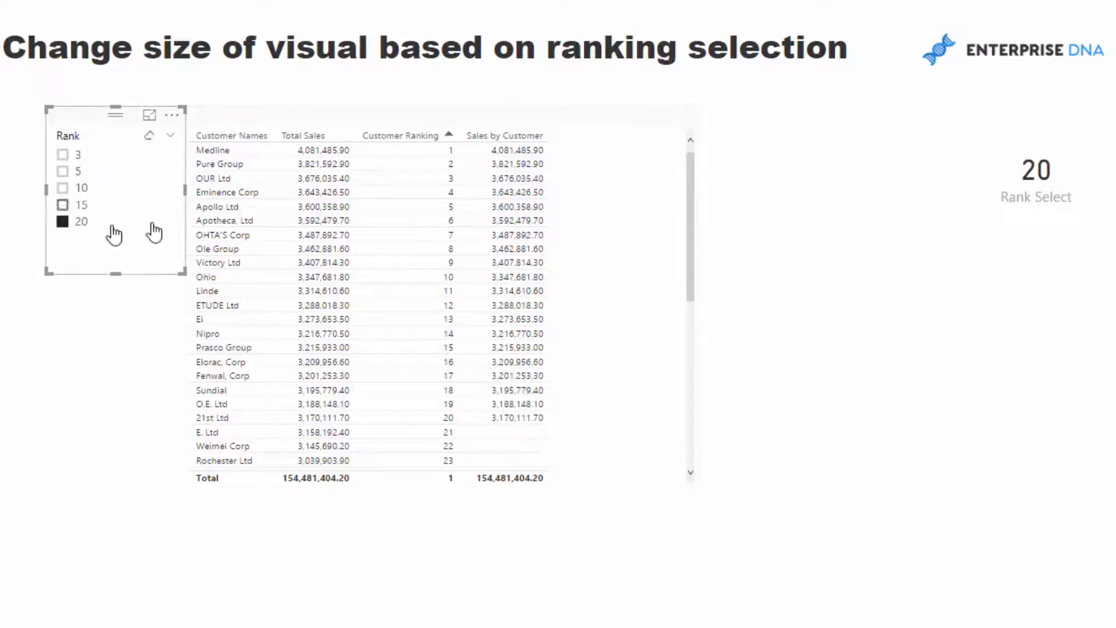
{"action": "left_click", "coordinate": [63, 221]}
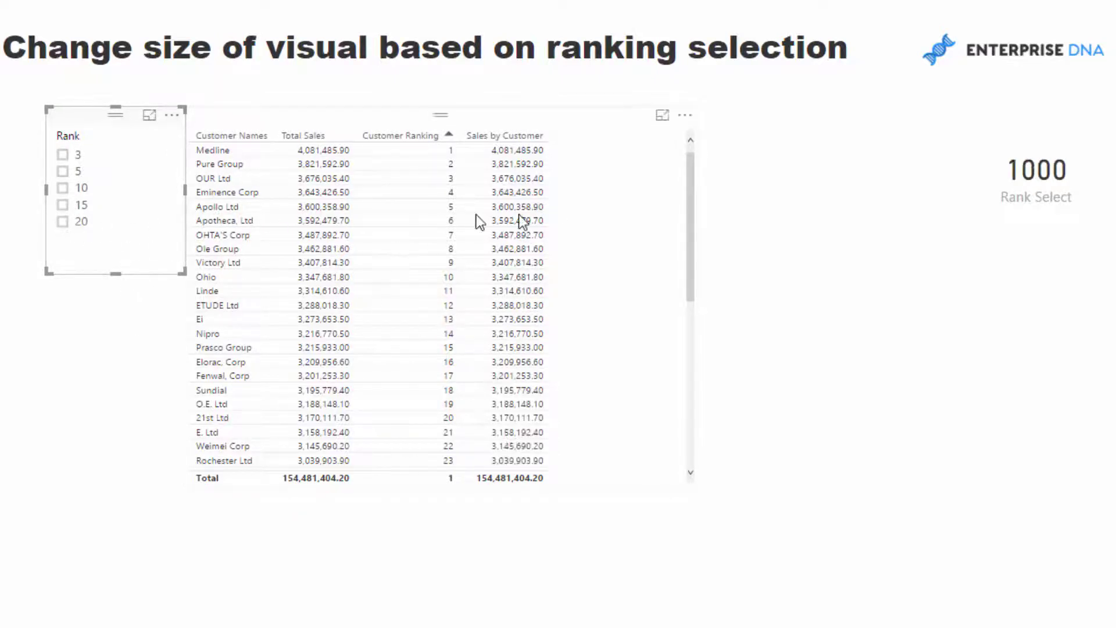
{"action": "left_click", "coordinate": [58, 156]}
Remove Customer Ranking and Total Sales from the table and convert it to a bar chart
{"action": "left_click", "coordinate": [665, 182]}
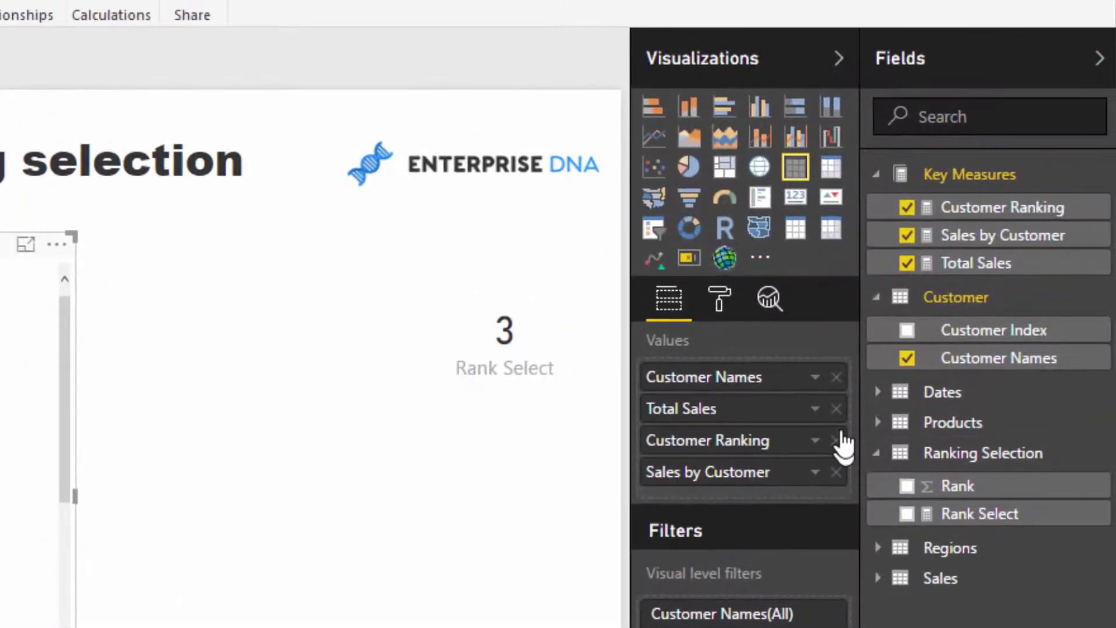
{"action": "left_click", "coordinate": [1042, 351]}
{"action": "left_click", "coordinate": [1041, 324]}
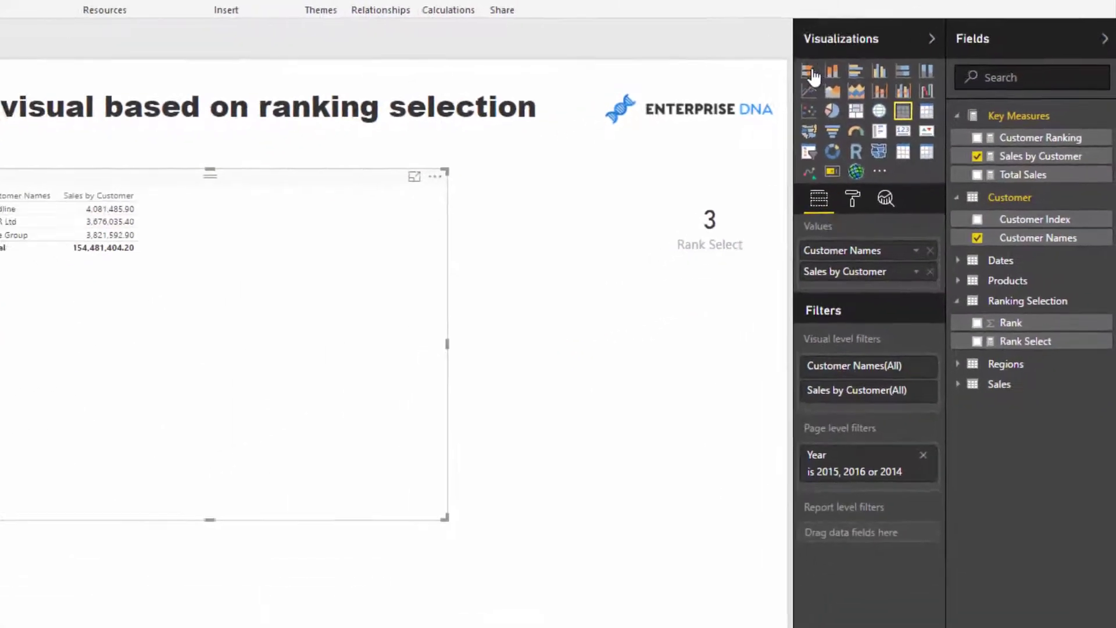
{"action": "left_click", "coordinate": [810, 72]}
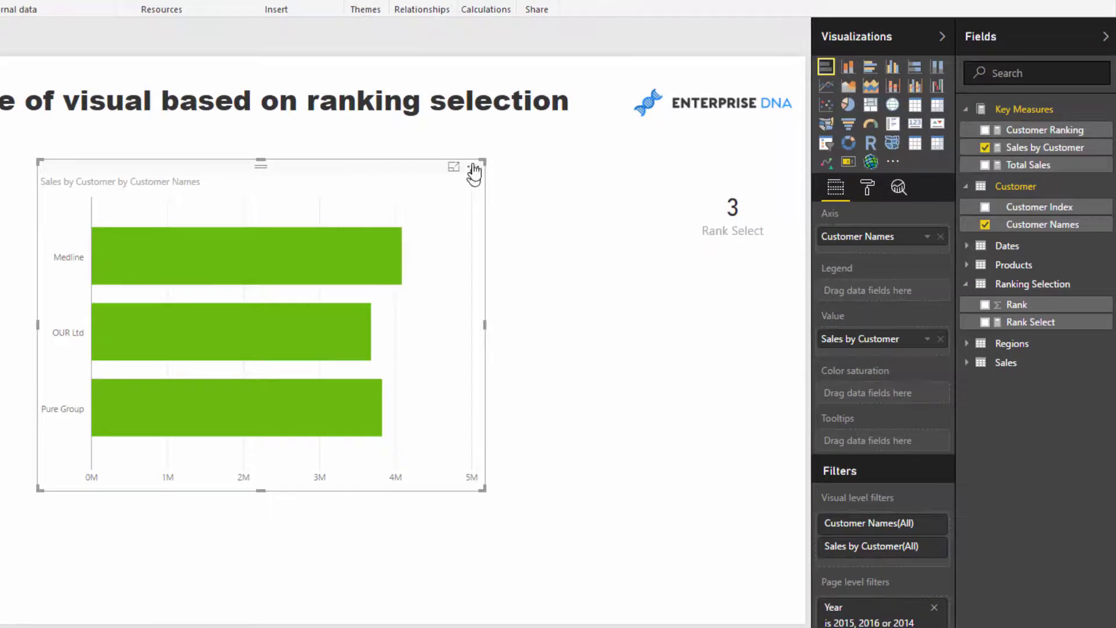
Sort the bars by Sales by Customer, turn on data labels, and move and shrink the chart
{"action": "left_click", "coordinate": [473, 168]}
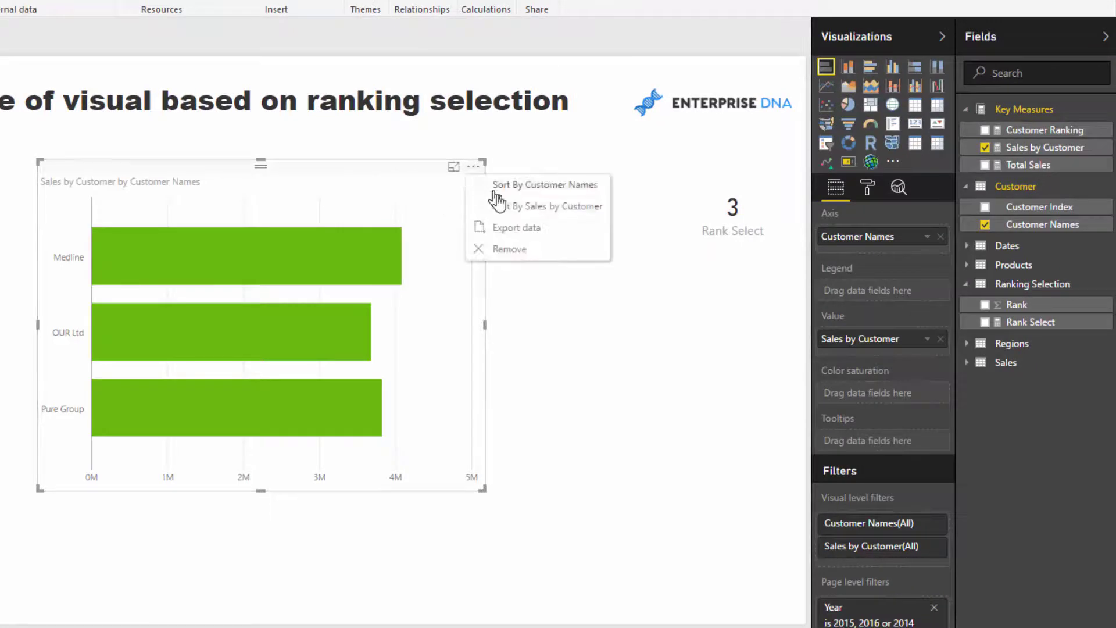
{"action": "left_click", "coordinate": [518, 206]}
{"action": "left_click", "coordinate": [868, 192]}
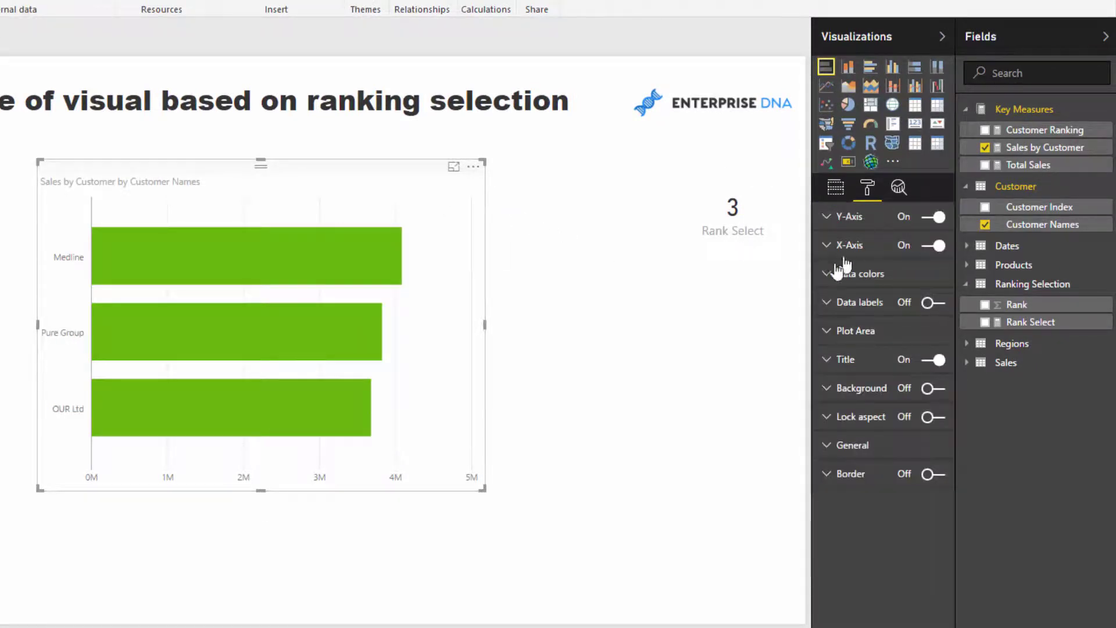
{"action": "left_click", "coordinate": [930, 302]}
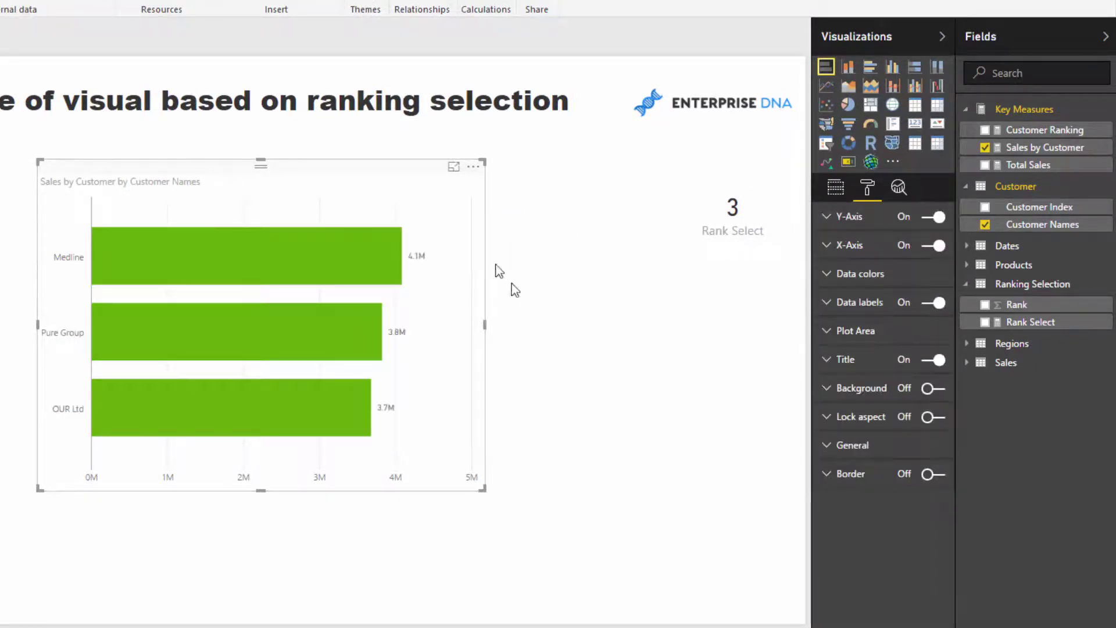
{"action": "left_click_drag", "start_coordinate": [440, 211], "coordinate": [431, 192]}
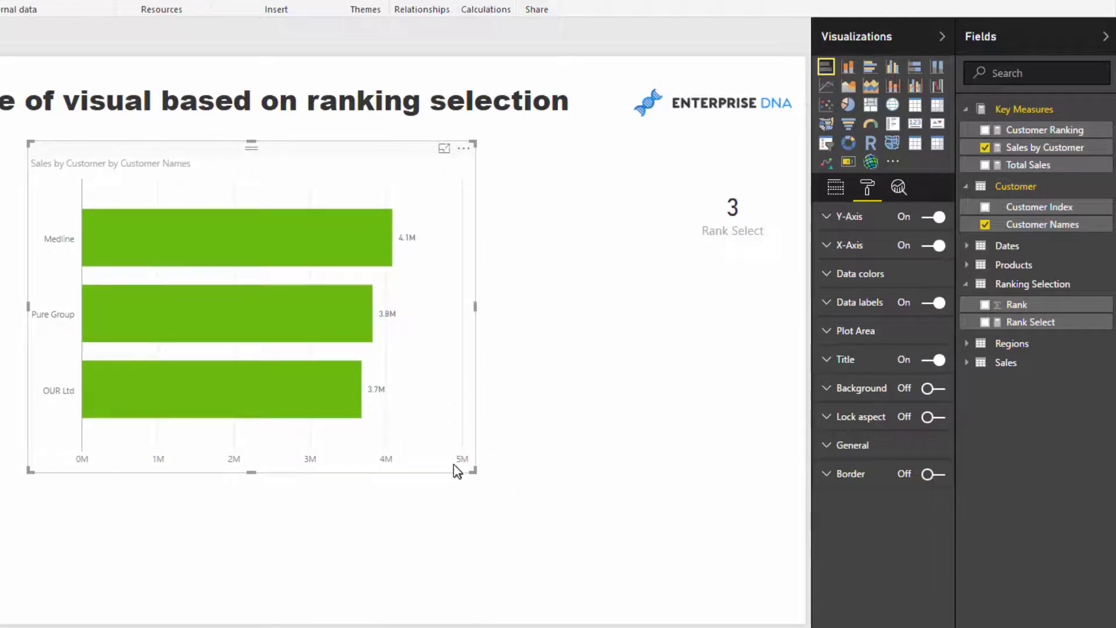
{"action": "left_click", "coordinate": [473, 472]}
{"action": "left_click_drag", "start_coordinate": [473, 472], "coordinate": [348, 446]}
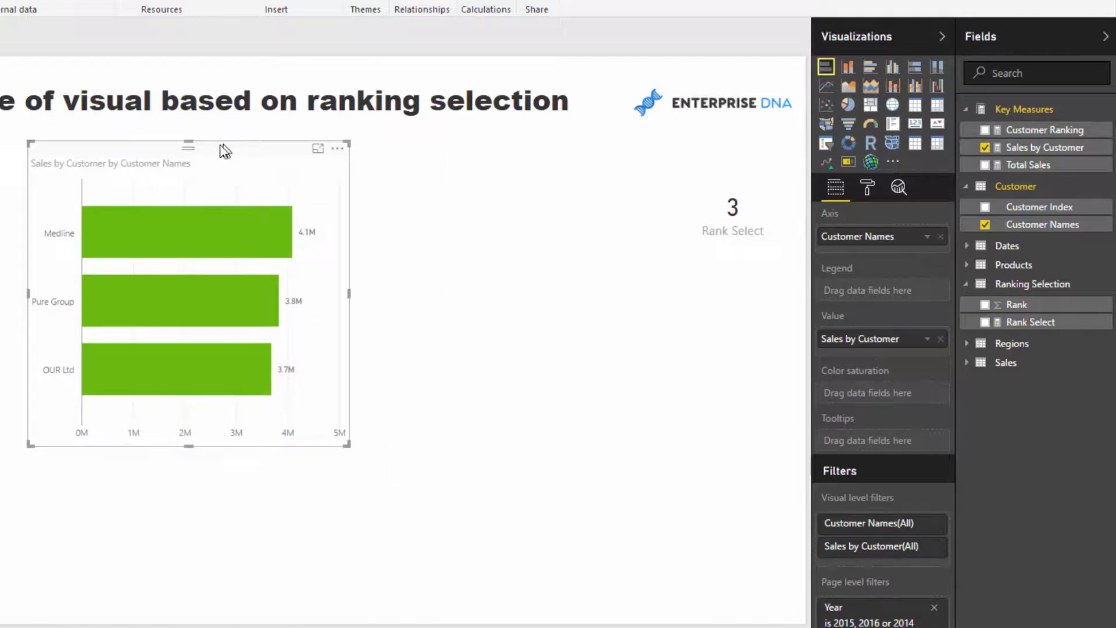
Shift the chart left, set Rank to 10, and shrink and reposition the Rank slicer
{"action": "left_click_drag", "start_coordinate": [225, 151], "coordinate": [207, 152]}
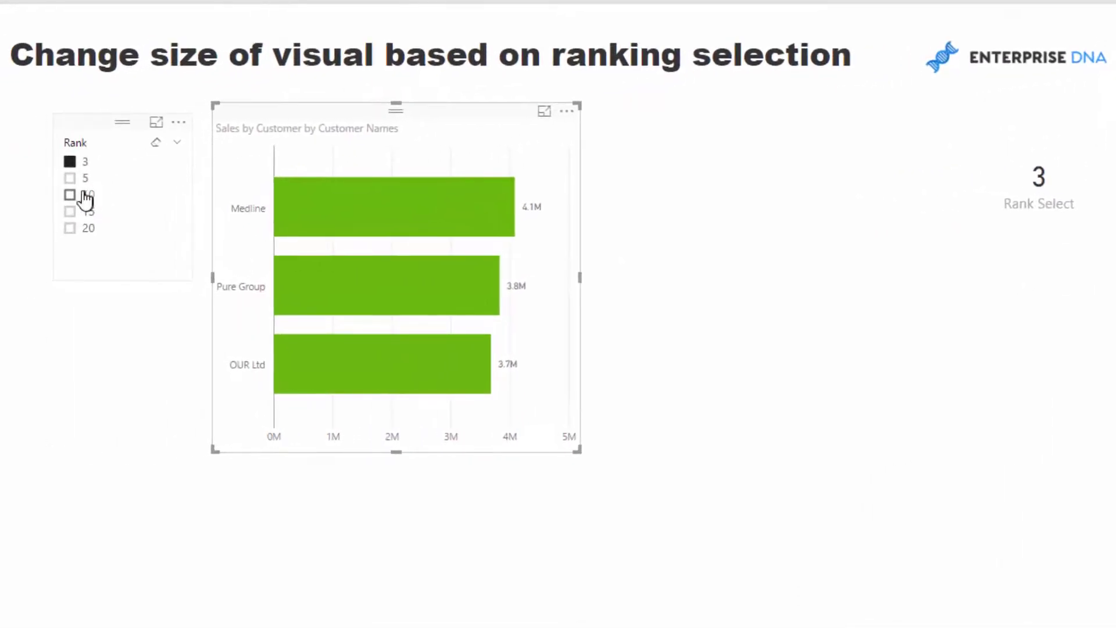
{"action": "left_click", "coordinate": [70, 197]}
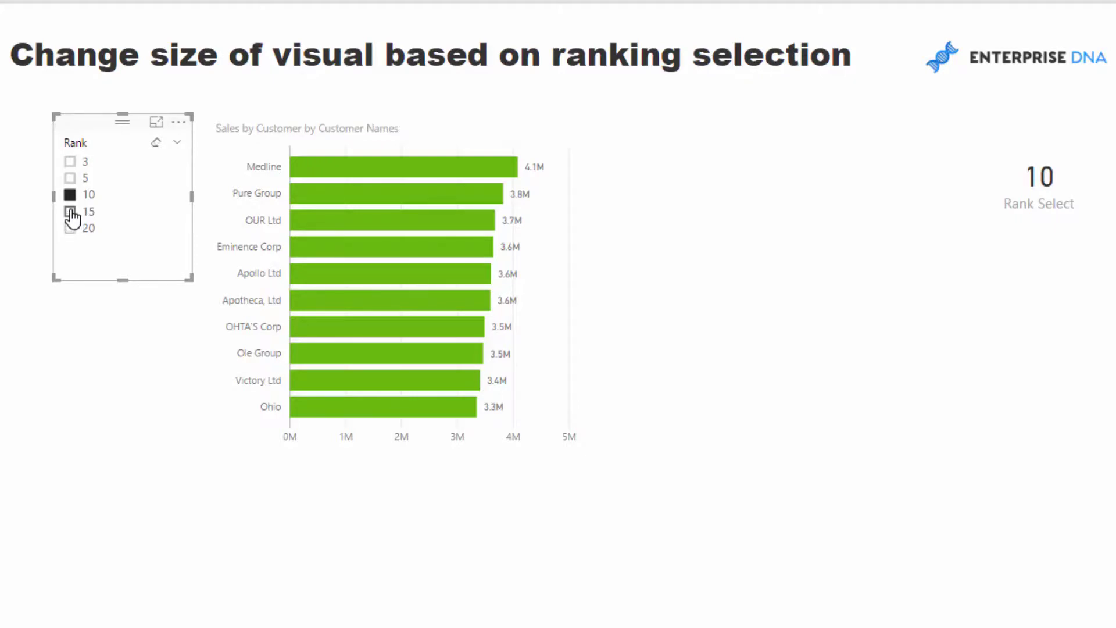
{"action": "left_click_drag", "start_coordinate": [123, 124], "coordinate": [118, 118]}
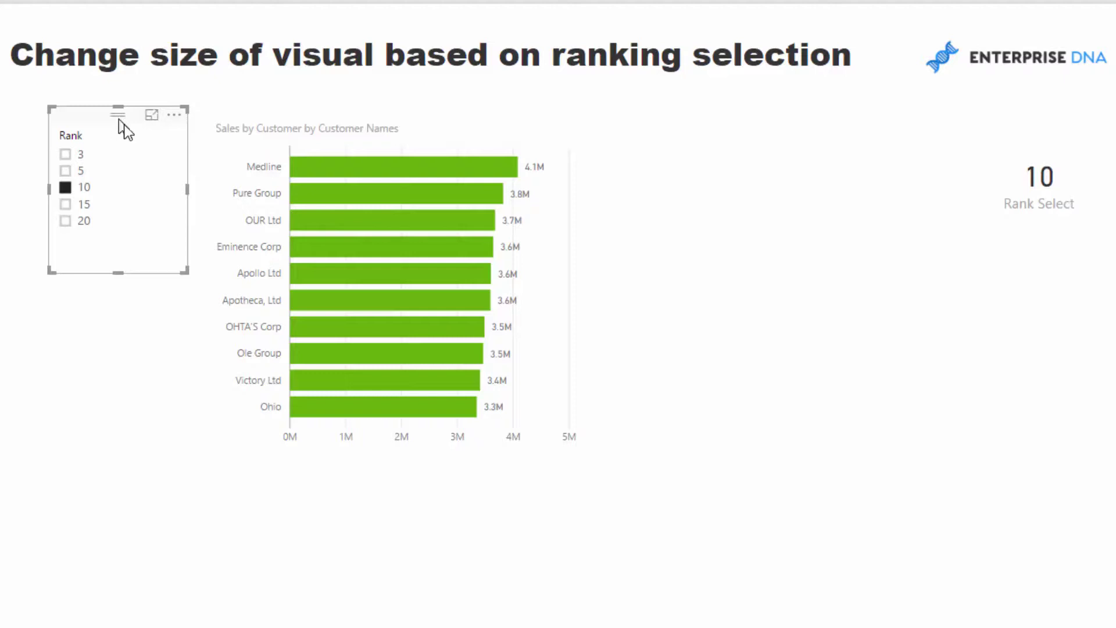
{"action": "left_click_drag", "start_coordinate": [185, 271], "coordinate": [159, 249]}
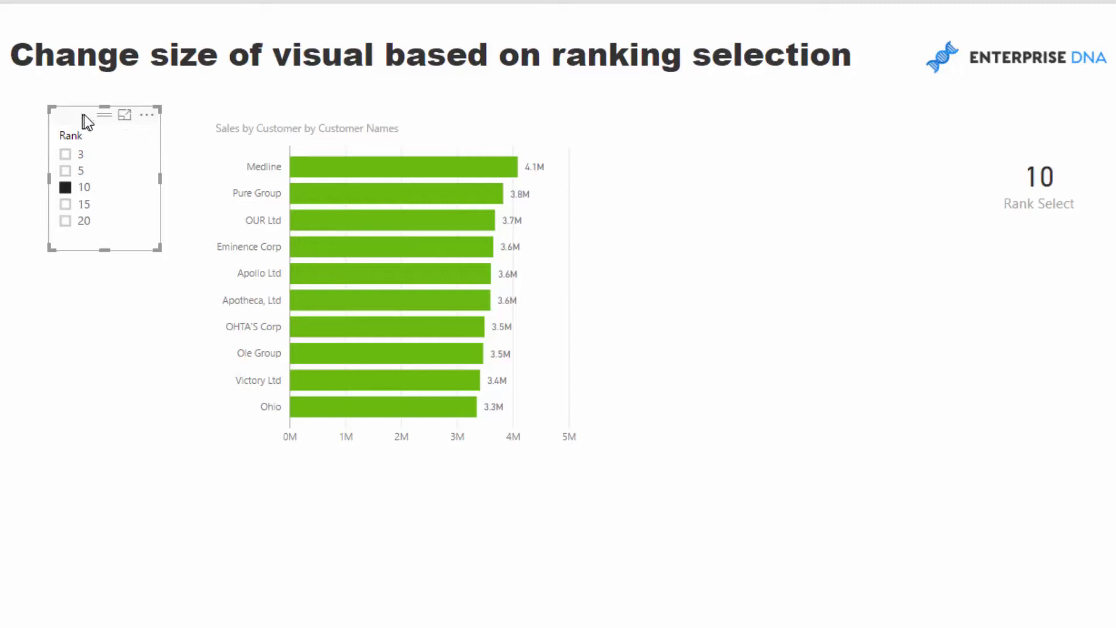
{"action": "left_click_drag", "start_coordinate": [85, 114], "coordinate": [92, 112]}
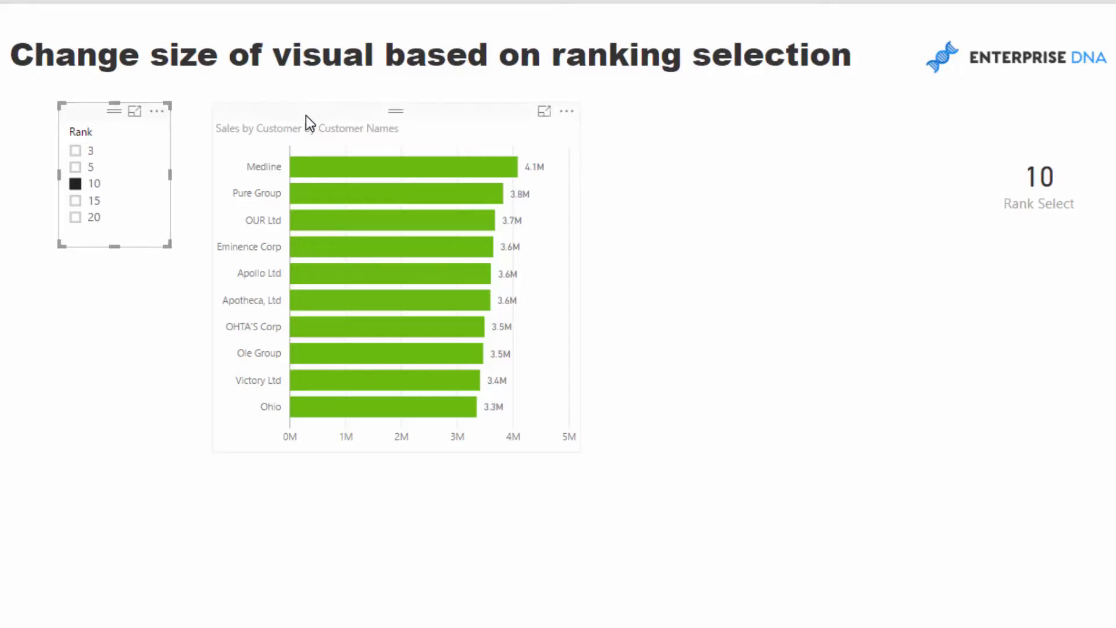